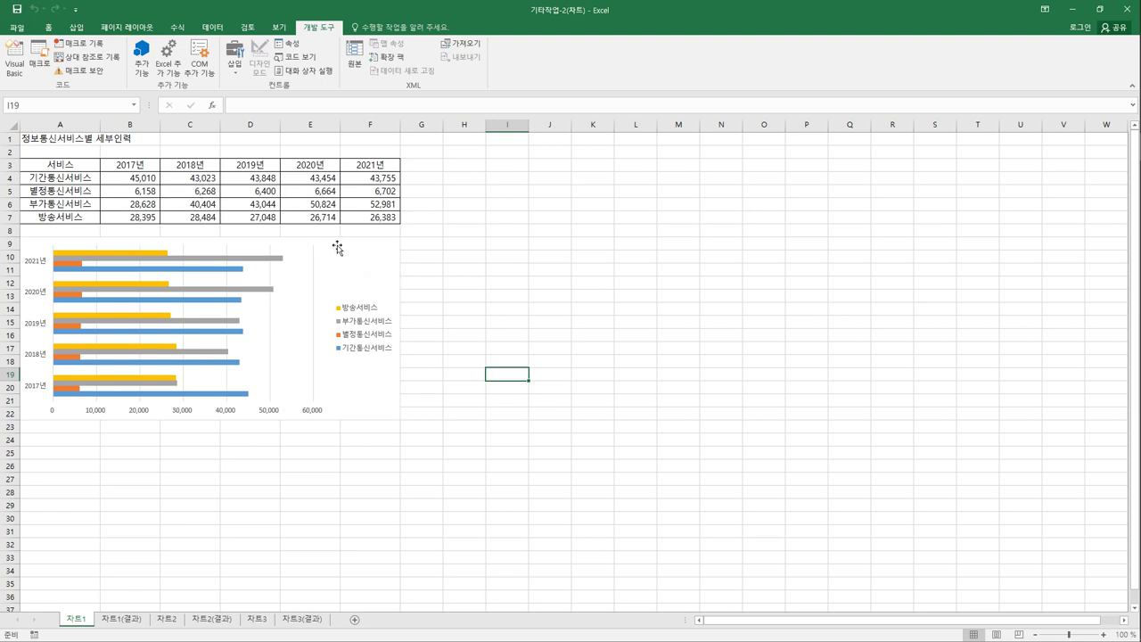
# Delete the 별정통신서비스 data series from the bar chart on the 차트1 sheet.
pyautogui.click(364, 253)
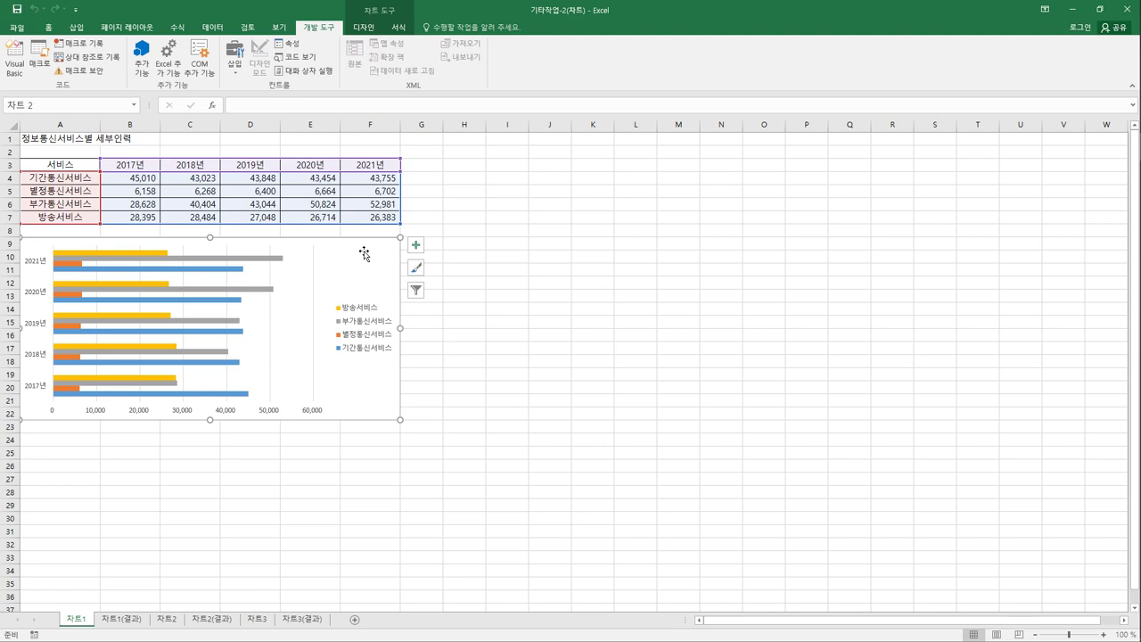
pyautogui.click(73, 264)
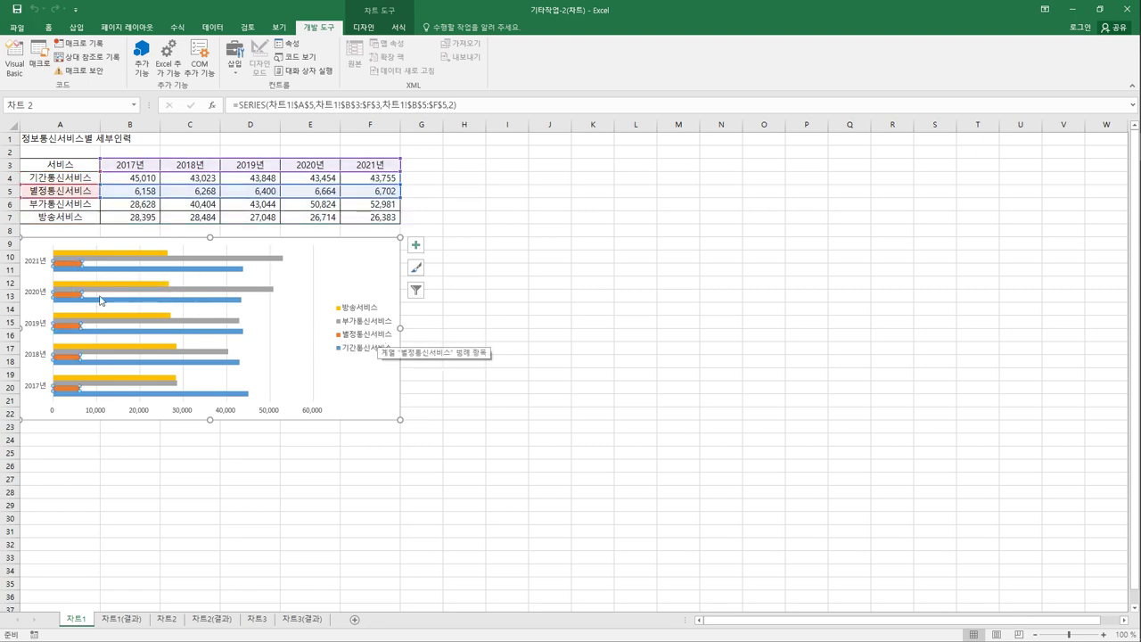
pyautogui.moveTo(72, 271)
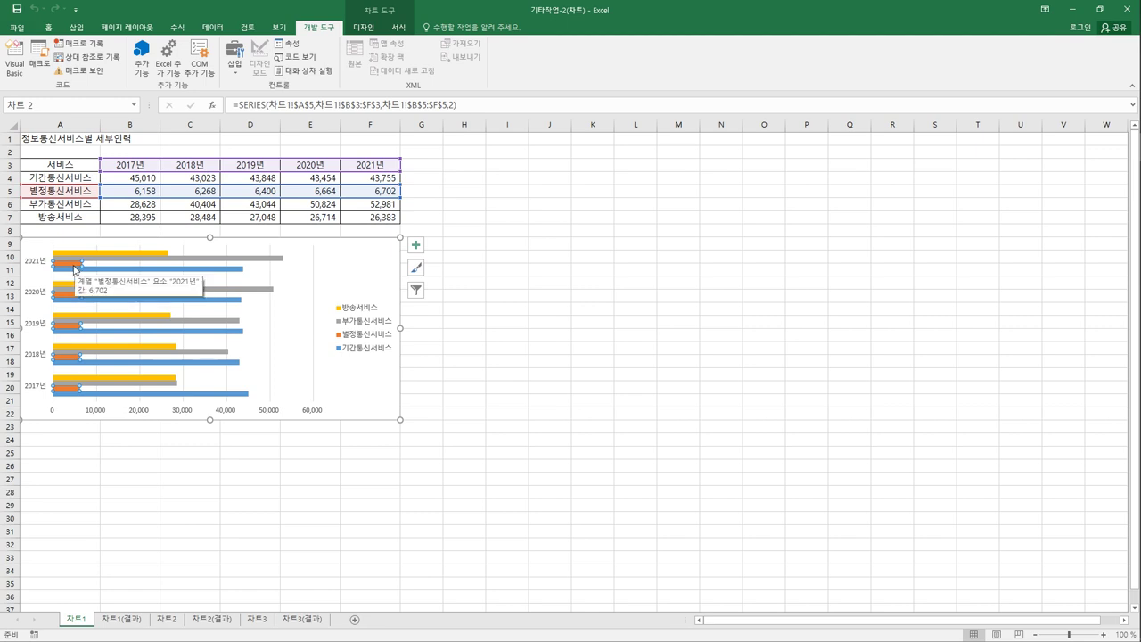
pyautogui.rightClick(74, 267)
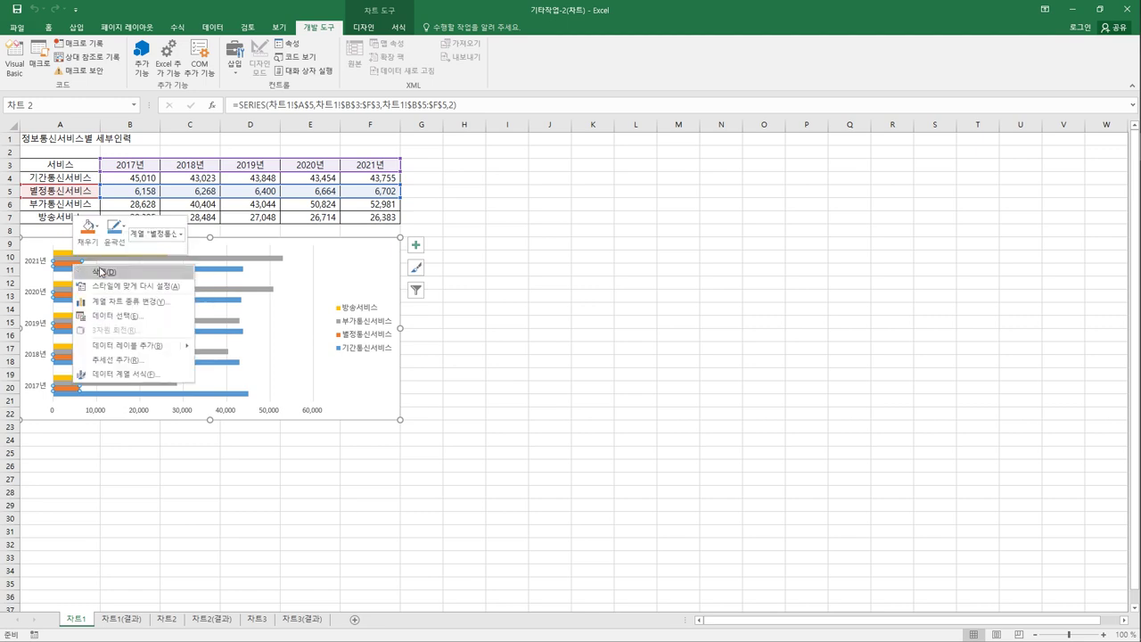
pyautogui.click(101, 271)
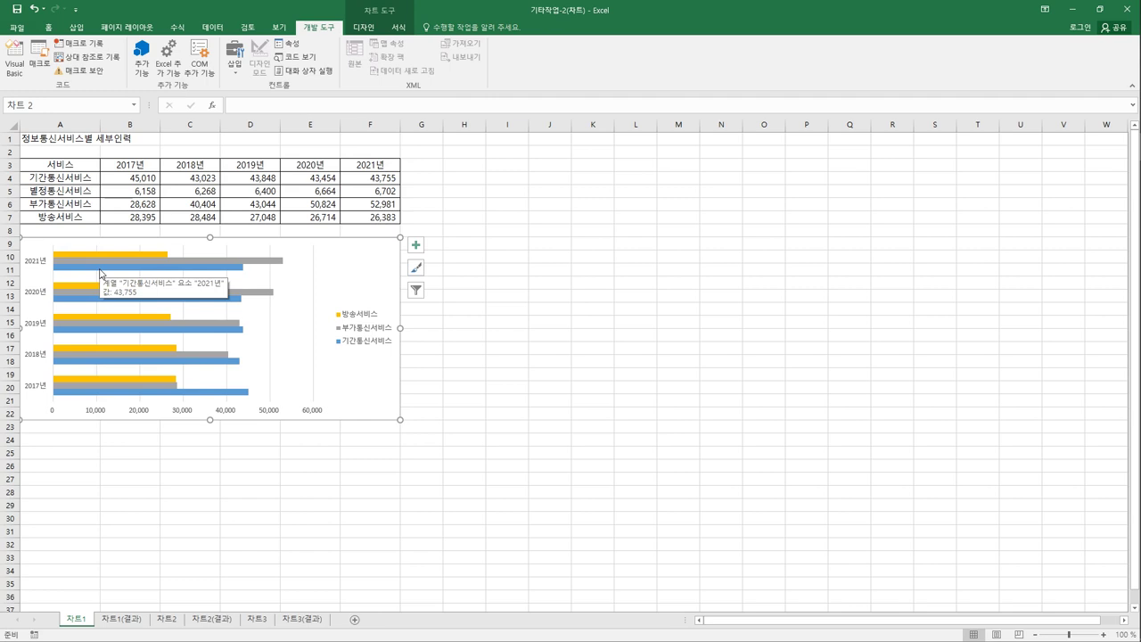
# Change the chart type to stacked column (누적 세로 막대형) with the years along the horizontal axis.
pyautogui.rightClick(357, 262)
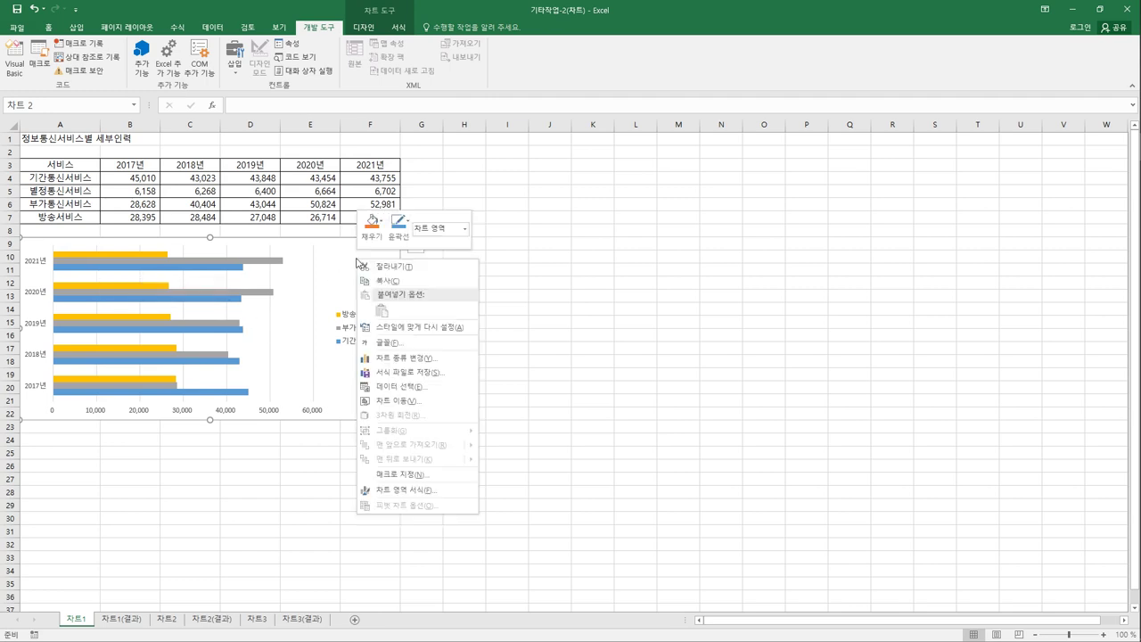
pyautogui.click(420, 360)
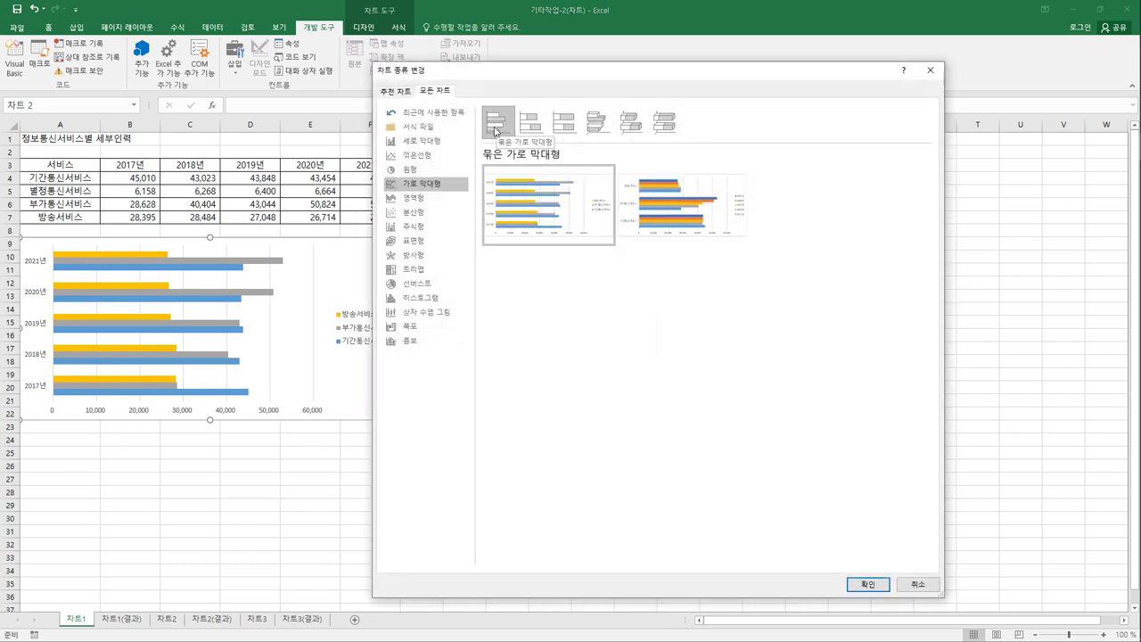
pyautogui.click(428, 142)
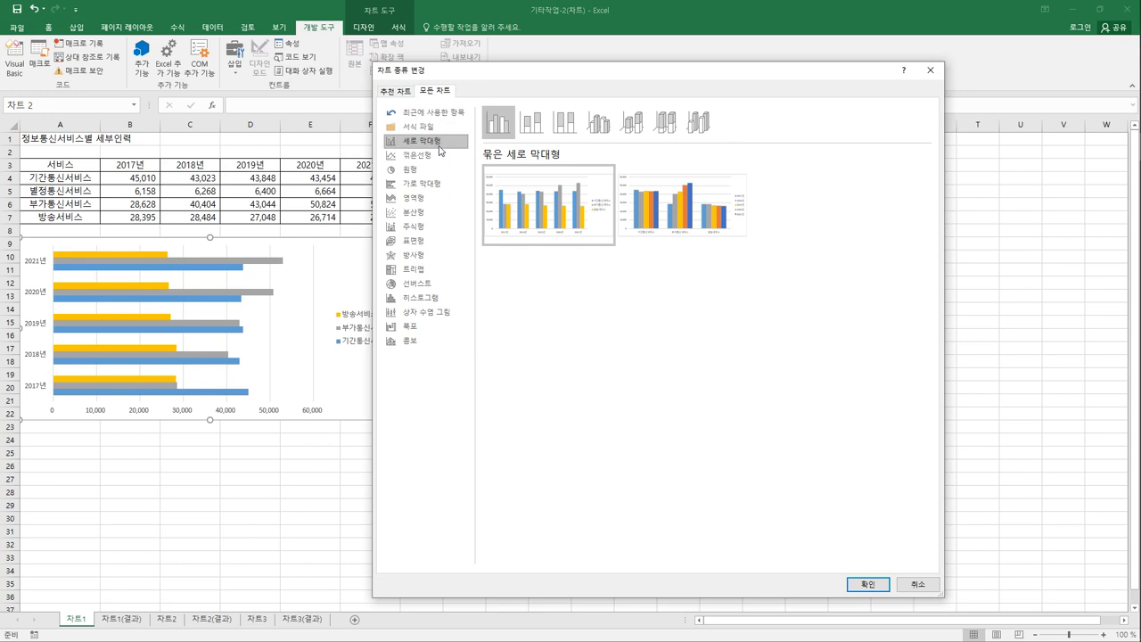
pyautogui.click(533, 125)
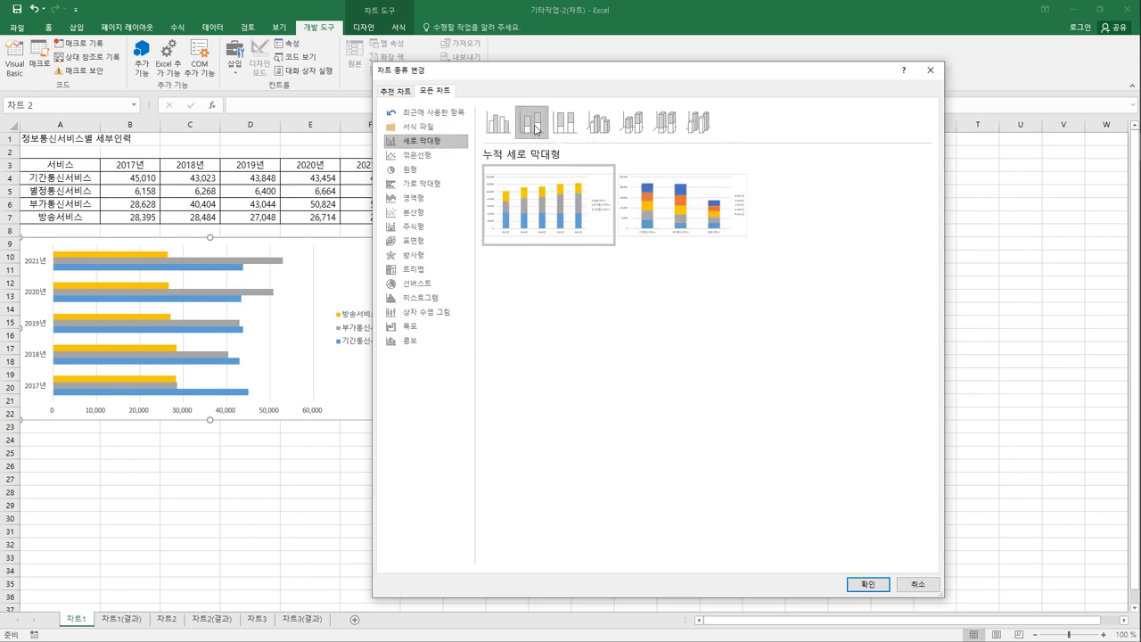
pyautogui.click(867, 584)
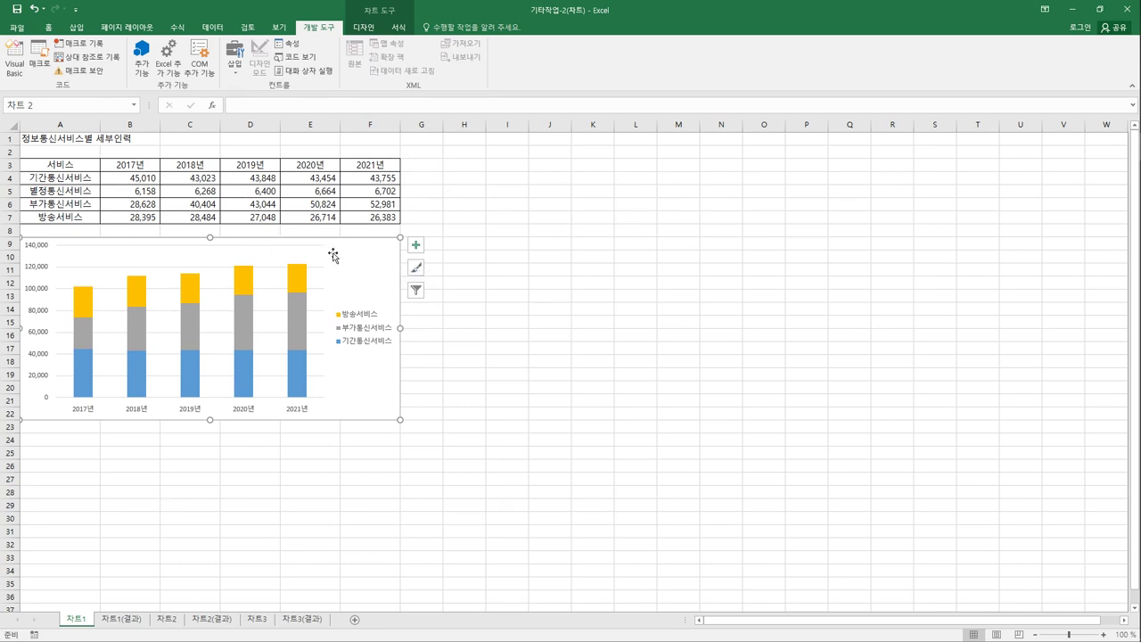
# Add a title above the chart with the text 정보통신서비스별 세부인력.
pyautogui.click(414, 246)
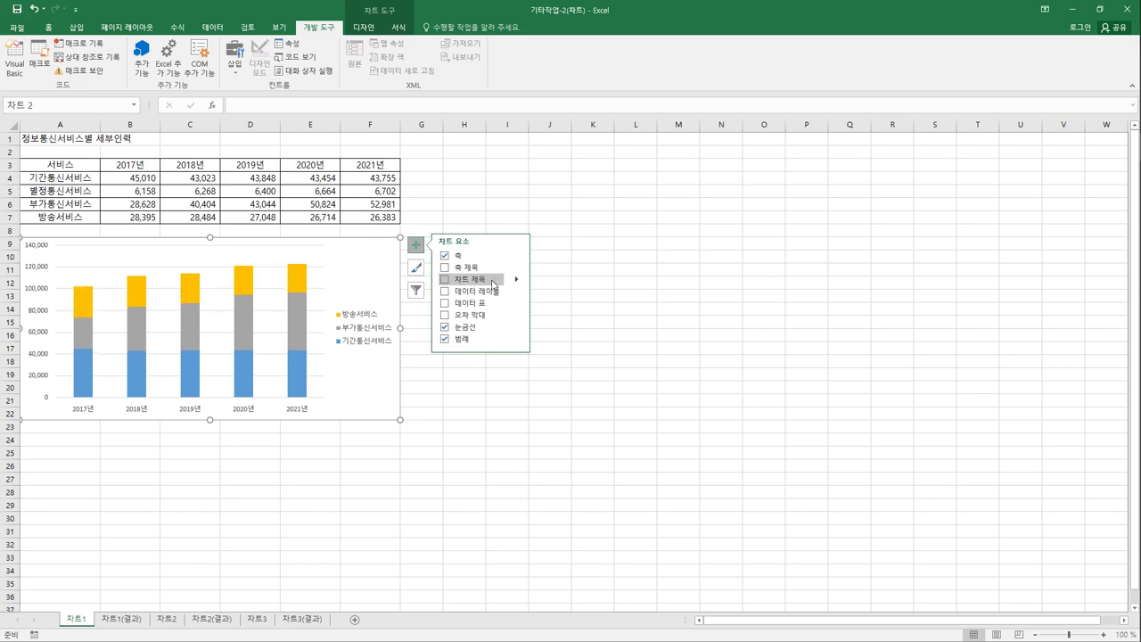
pyautogui.click(517, 280)
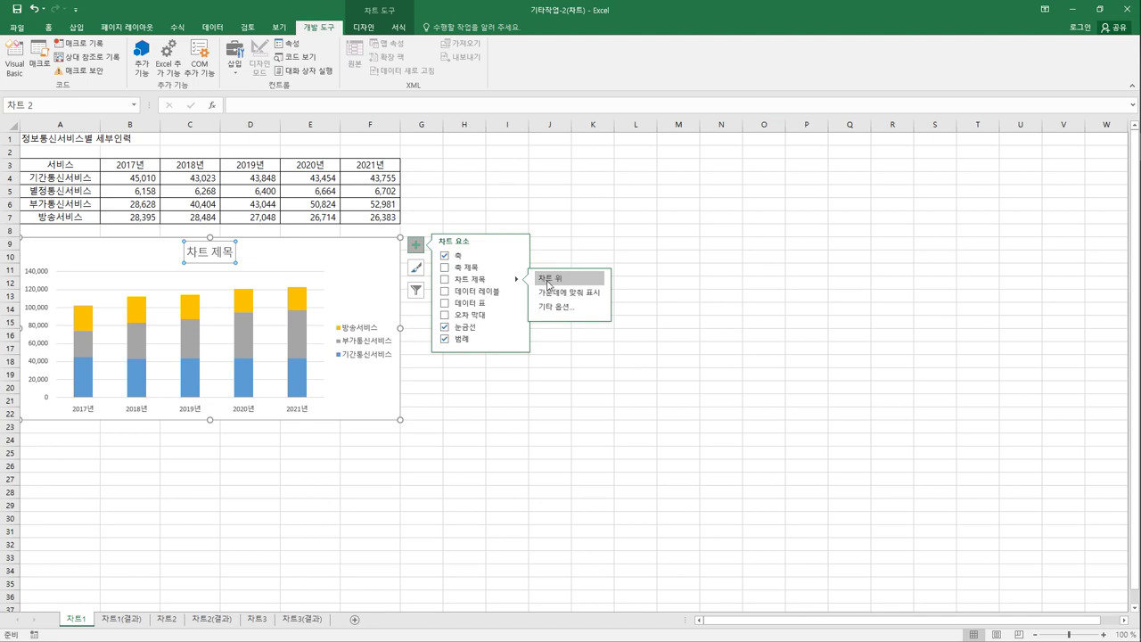
pyautogui.click(443, 281)
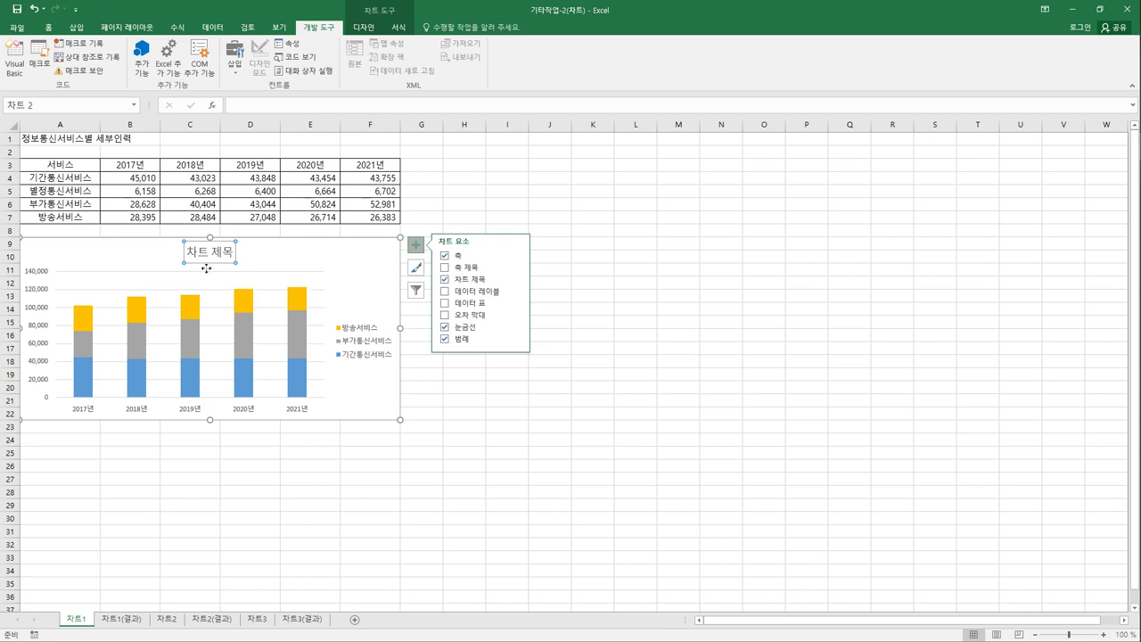
pyautogui.moveTo(186, 252); pyautogui.dragTo(238, 261)
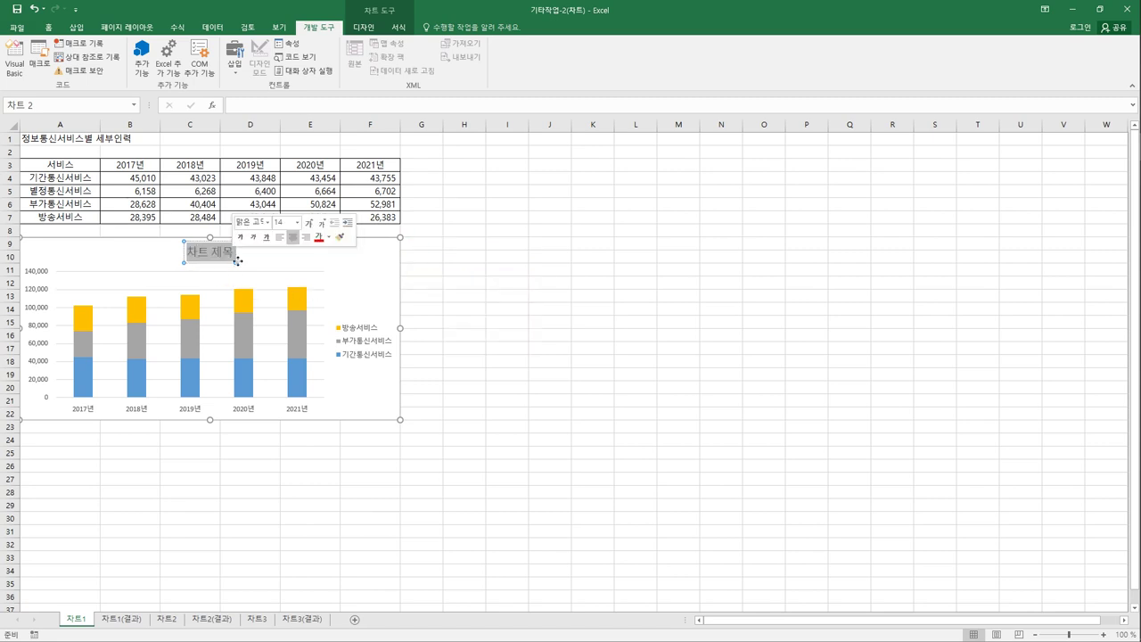
pyautogui.write('정')
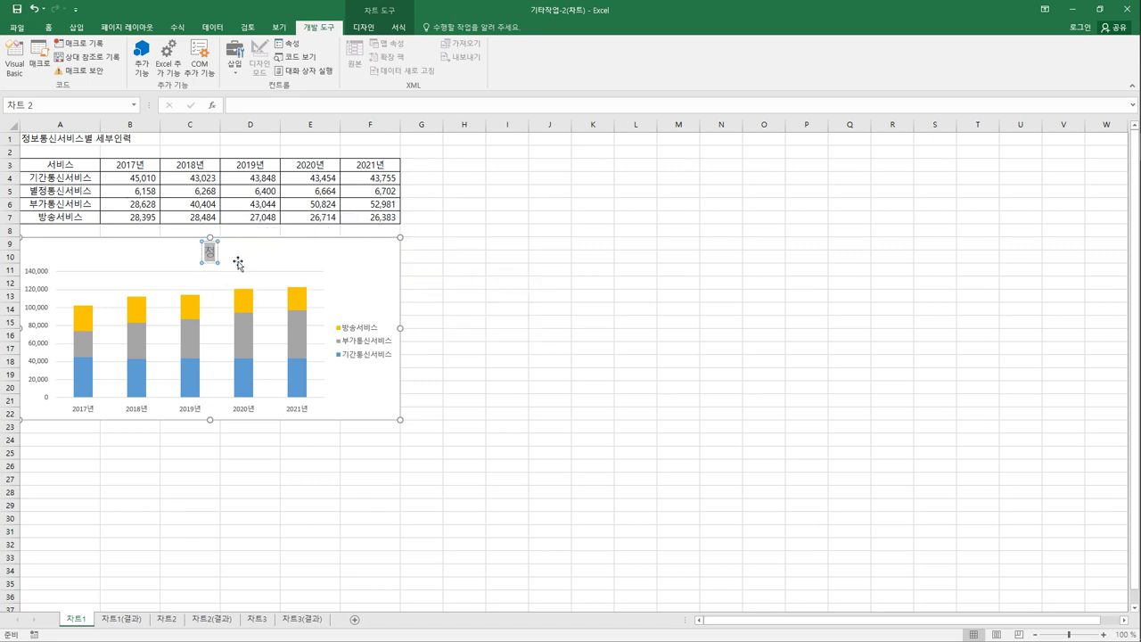
pyautogui.write('보통신서비')
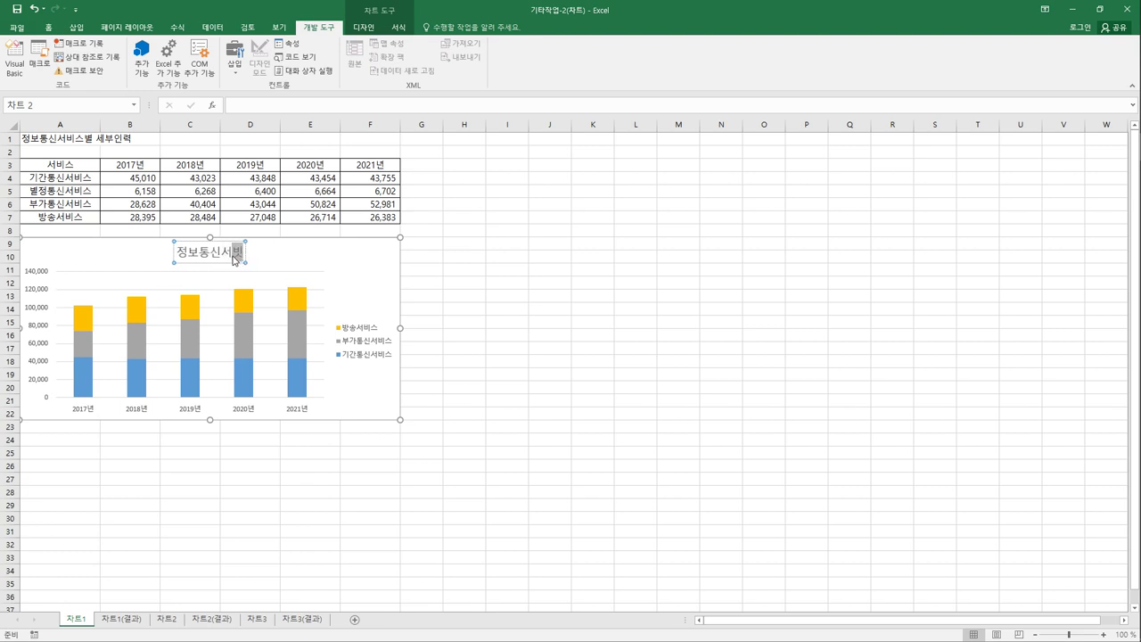
pyautogui.write('스별 세부인력')
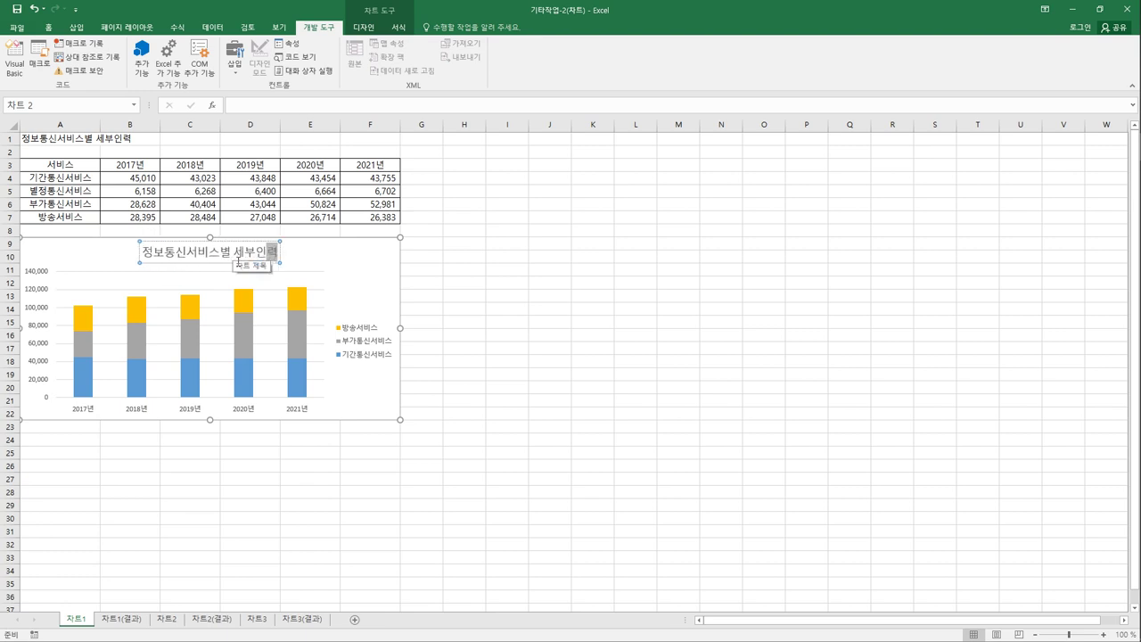
pyautogui.click(334, 268)
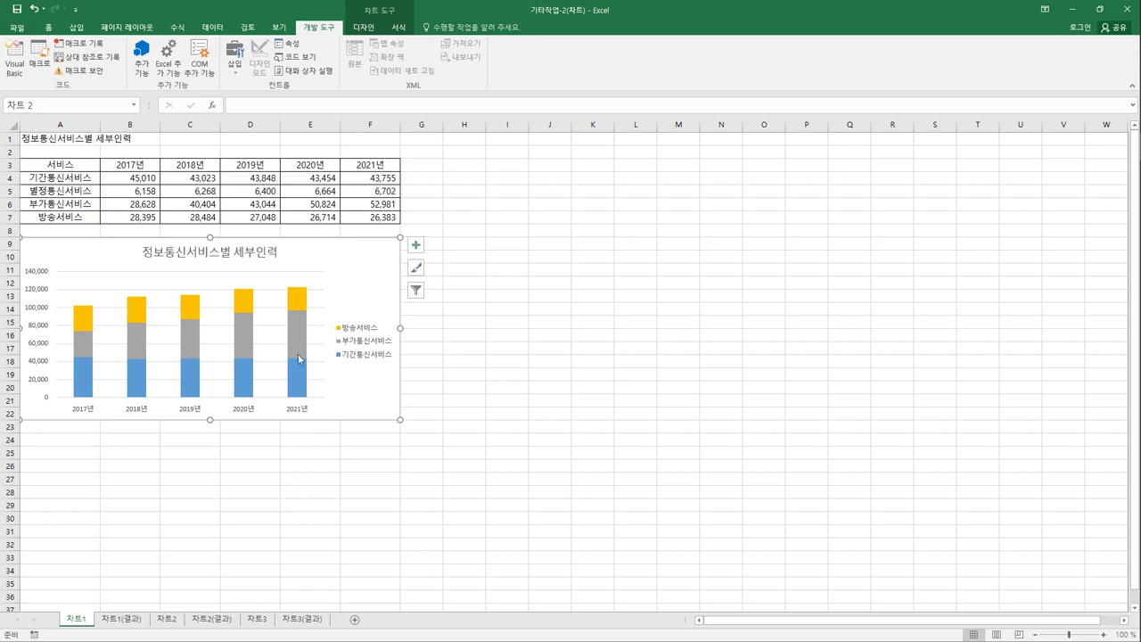
# Add a centred data label to only the 2019년 column of the 기간통신서비스 series.
pyautogui.click(187, 389)
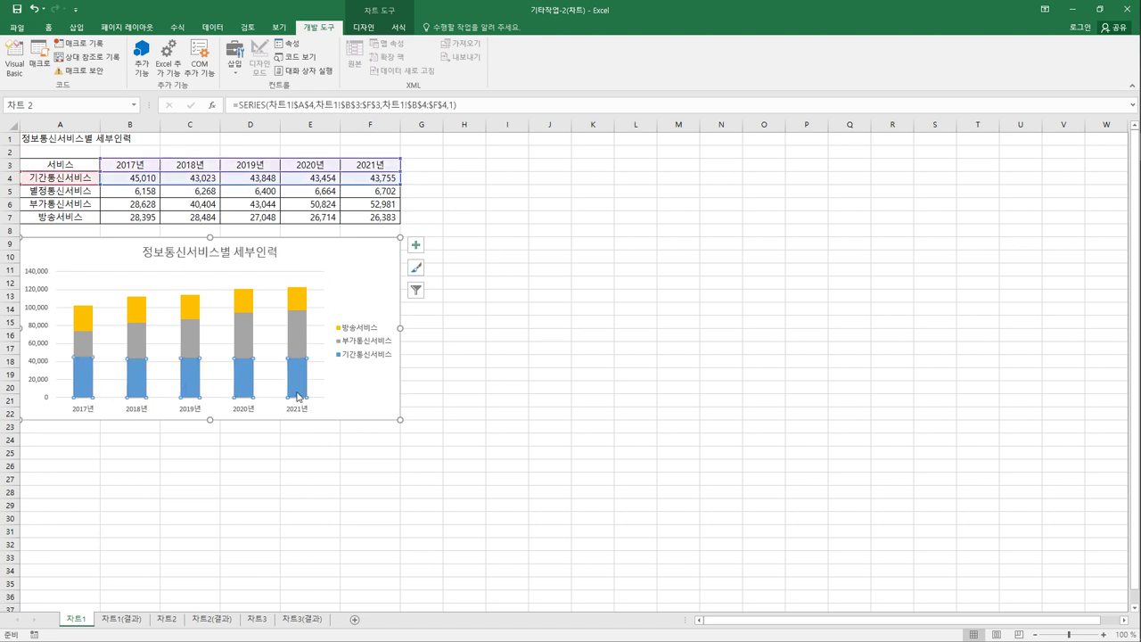
pyautogui.click(192, 385)
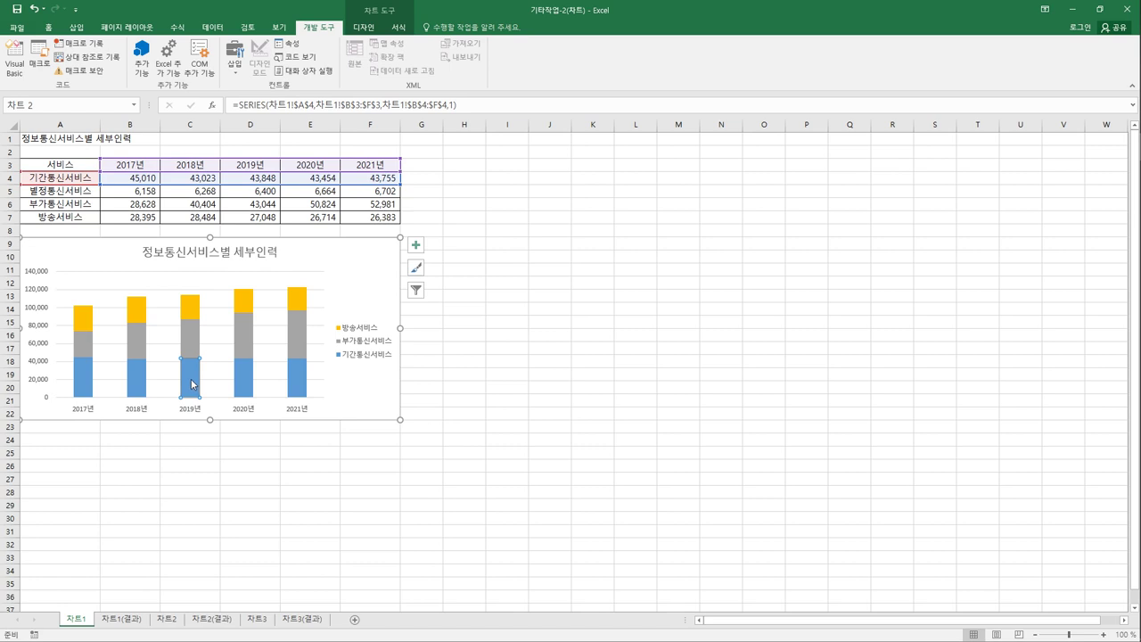
pyautogui.click(416, 246)
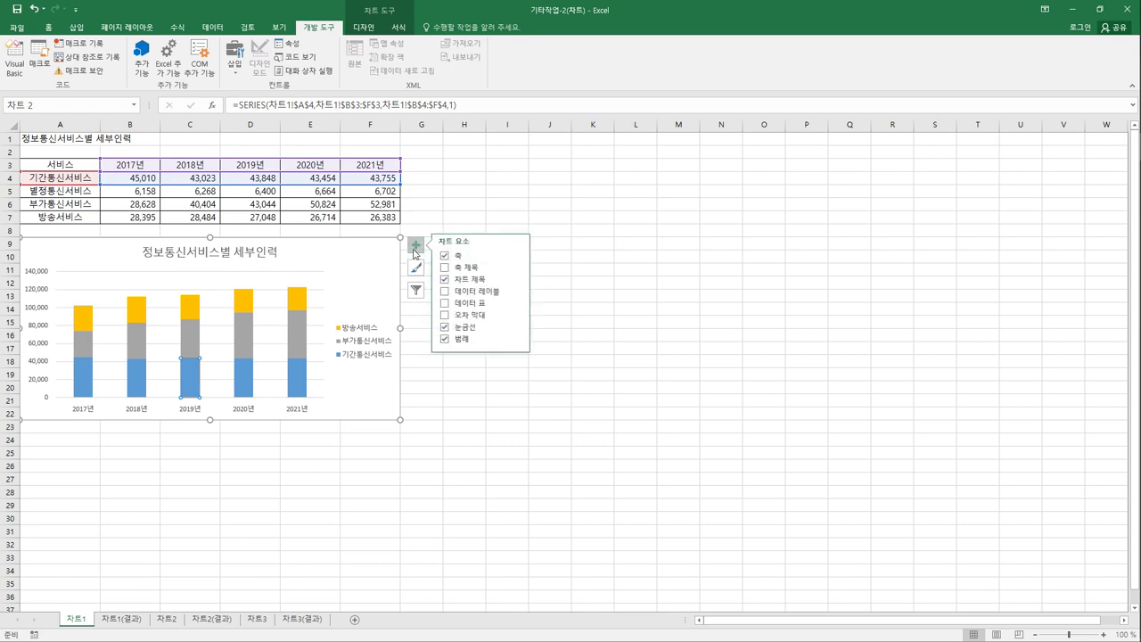
pyautogui.click(517, 294)
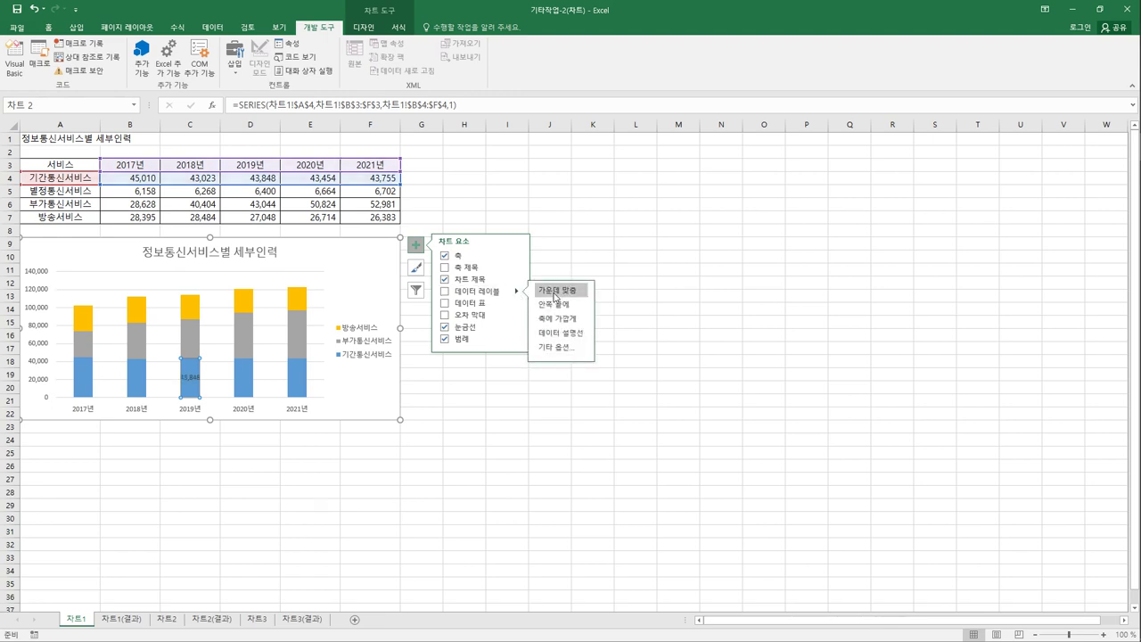
pyautogui.click(556, 294)
pyautogui.click(625, 337)
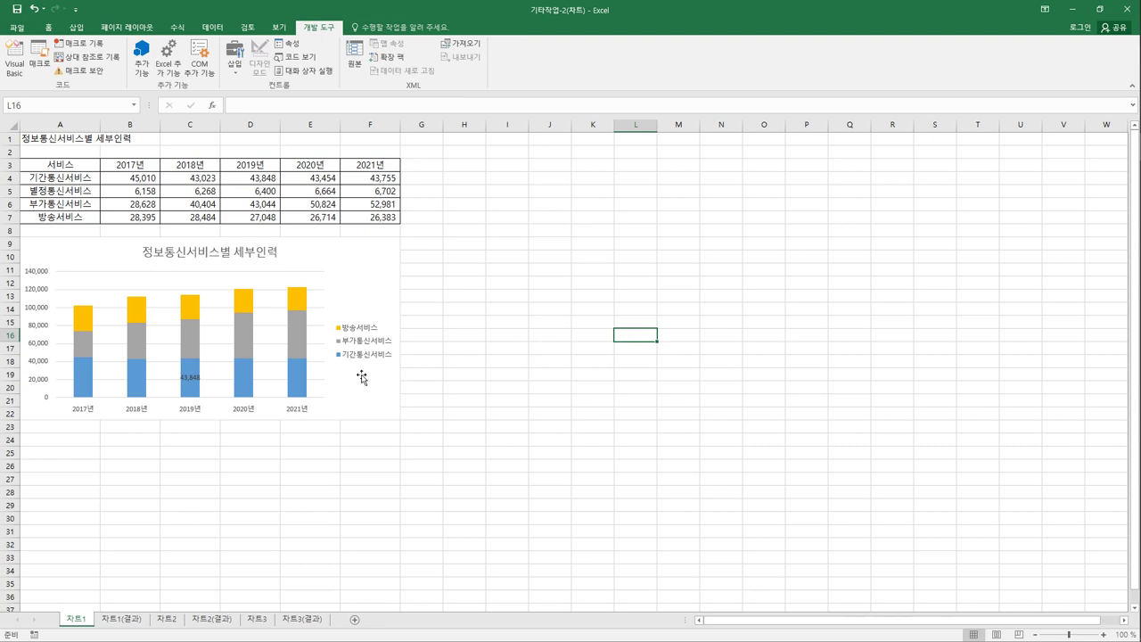
# Set the series overlap to 0% and the gap width to 0% in the 부가통신서비스 series formatting.
pyautogui.click(247, 333)
pyautogui.rightClick(247, 332)
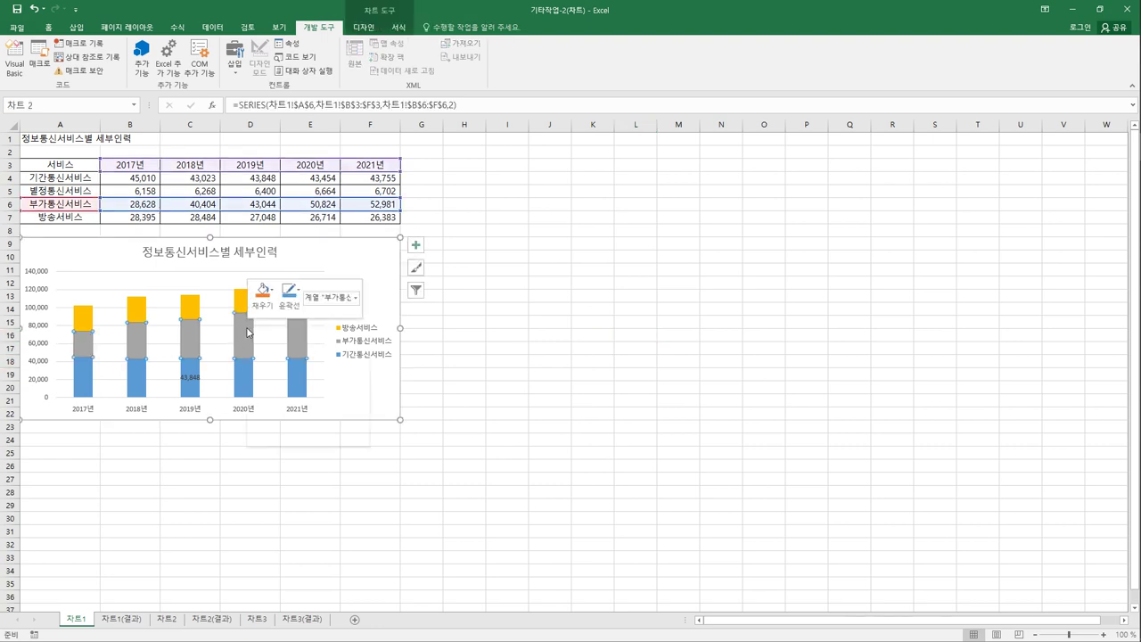
pyautogui.click(324, 442)
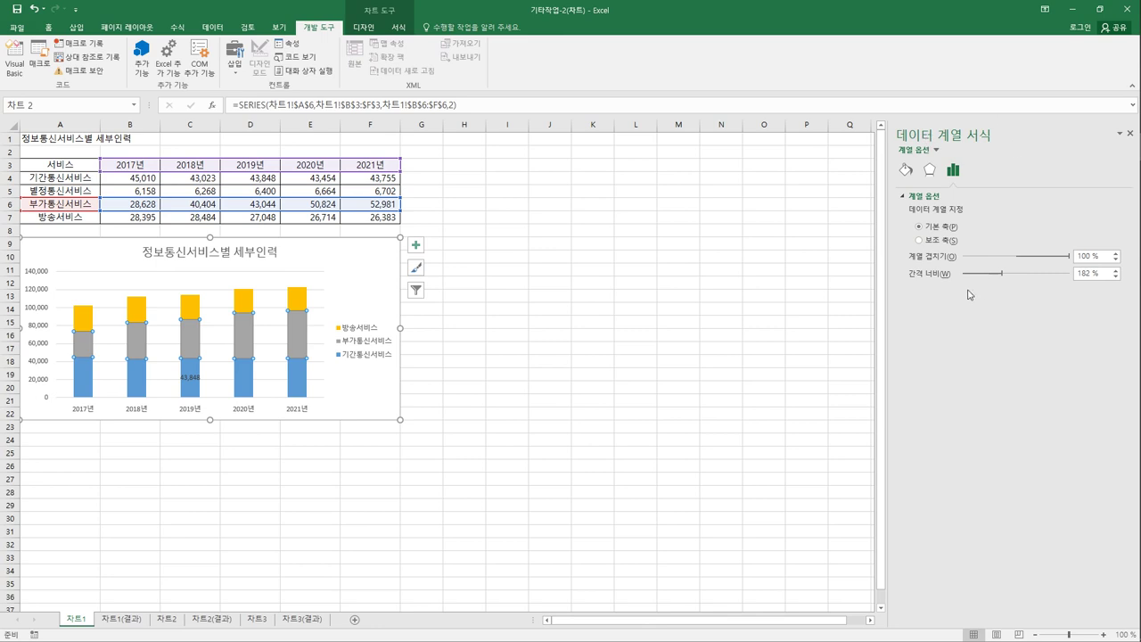
pyautogui.click(905, 170)
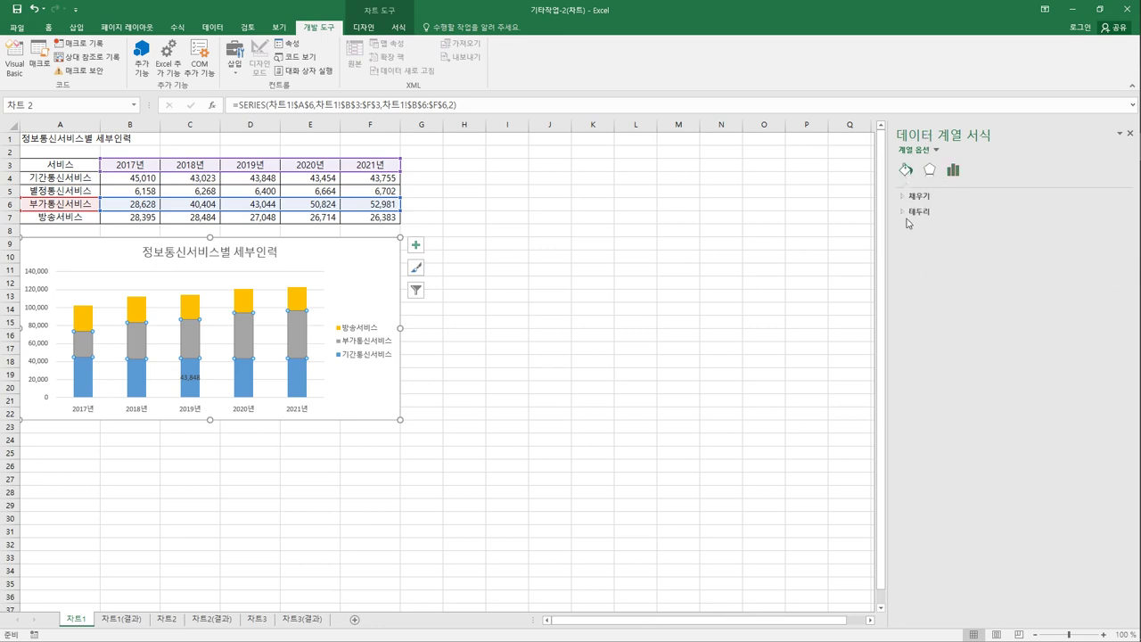
pyautogui.click(930, 175)
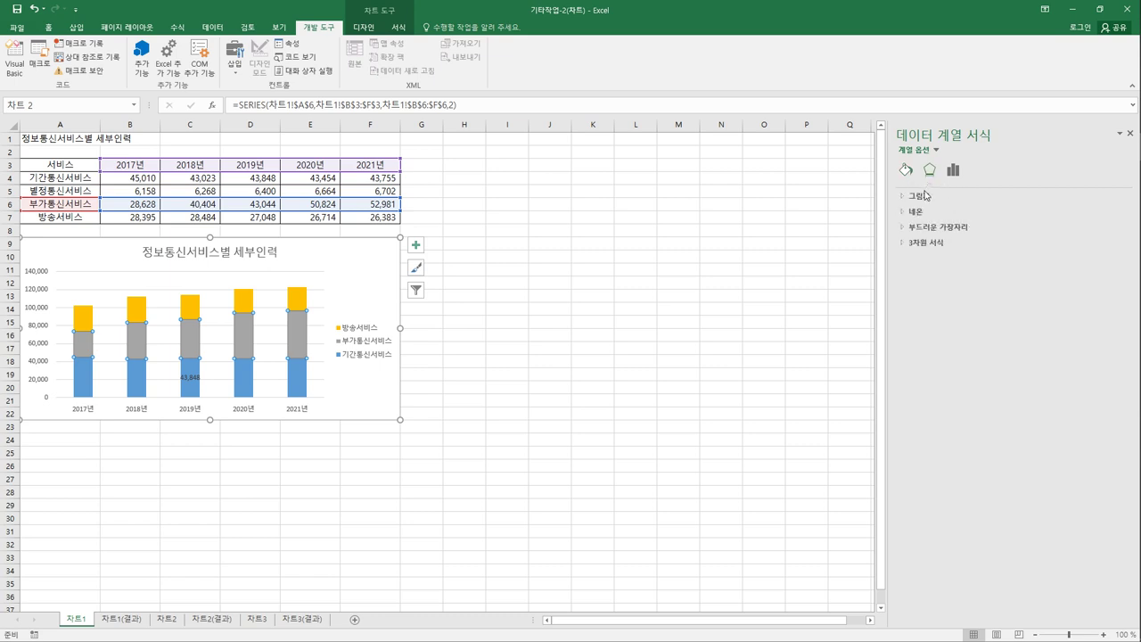
pyautogui.click(955, 172)
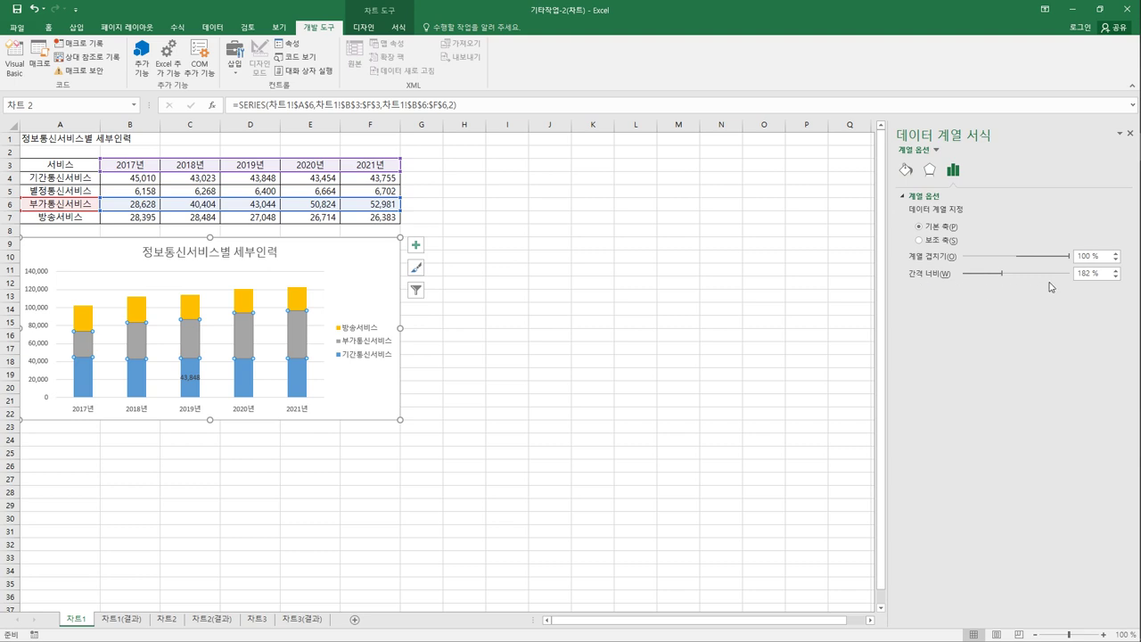
pyautogui.doubleClick(1099, 257)
pyautogui.write('0')
pyautogui.doubleClick(1106, 274)
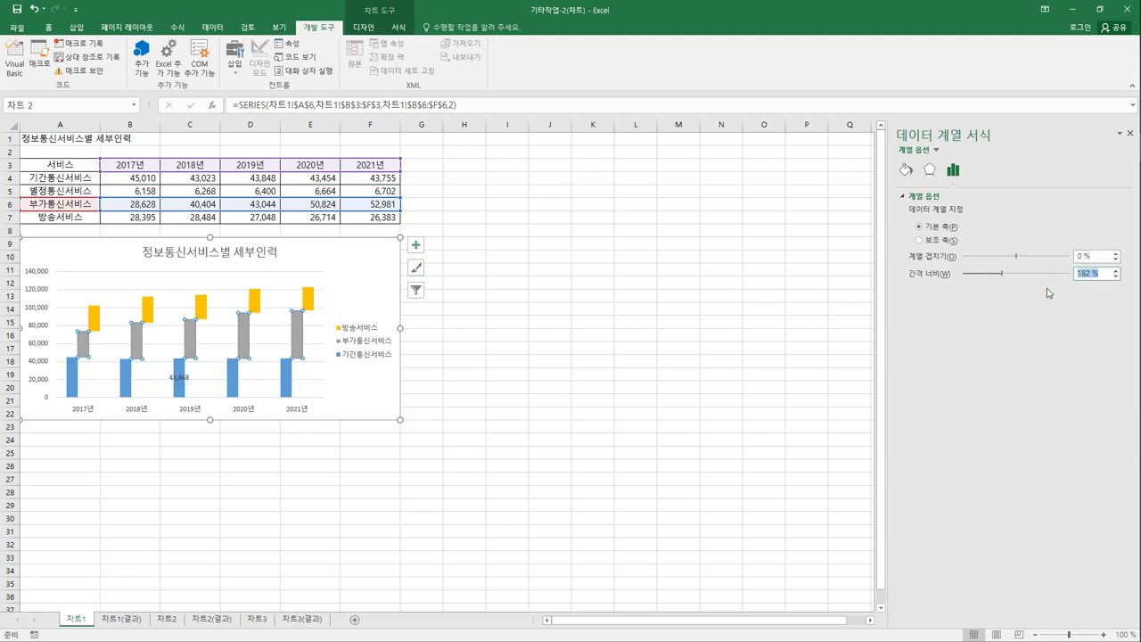
pyautogui.write('0')
pyautogui.click(314, 300)
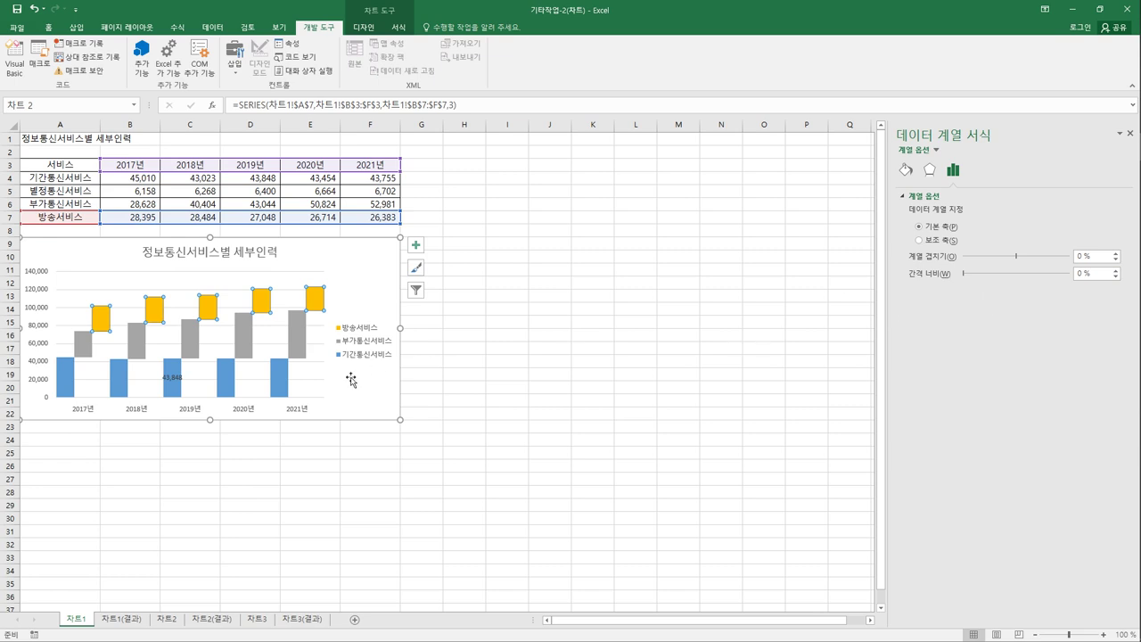
pyautogui.click(282, 387)
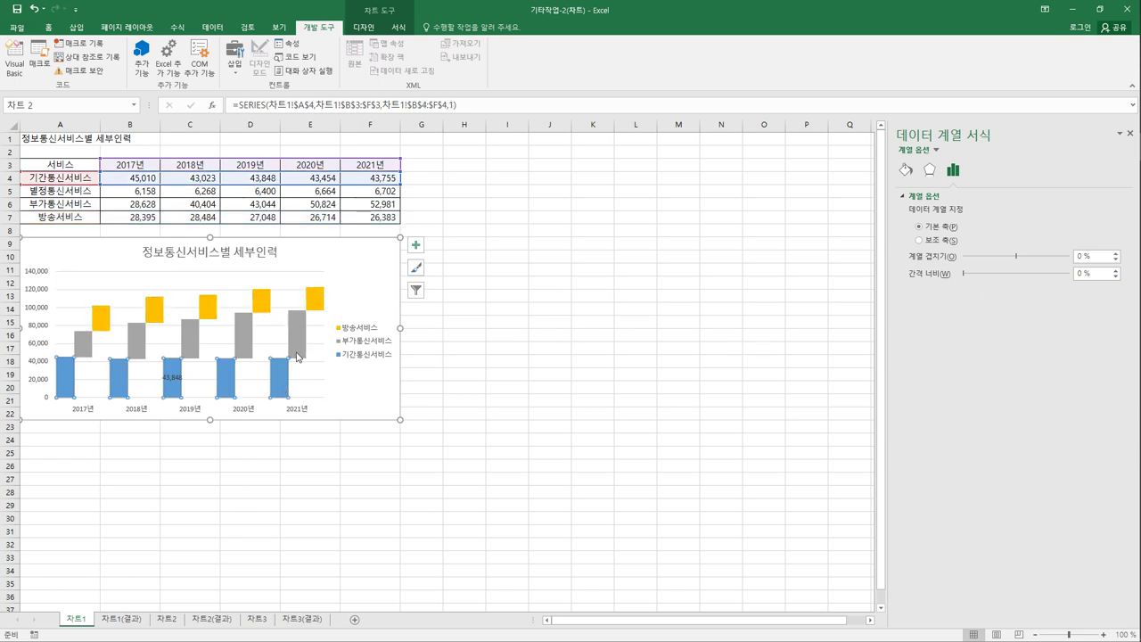
pyautogui.click(298, 353)
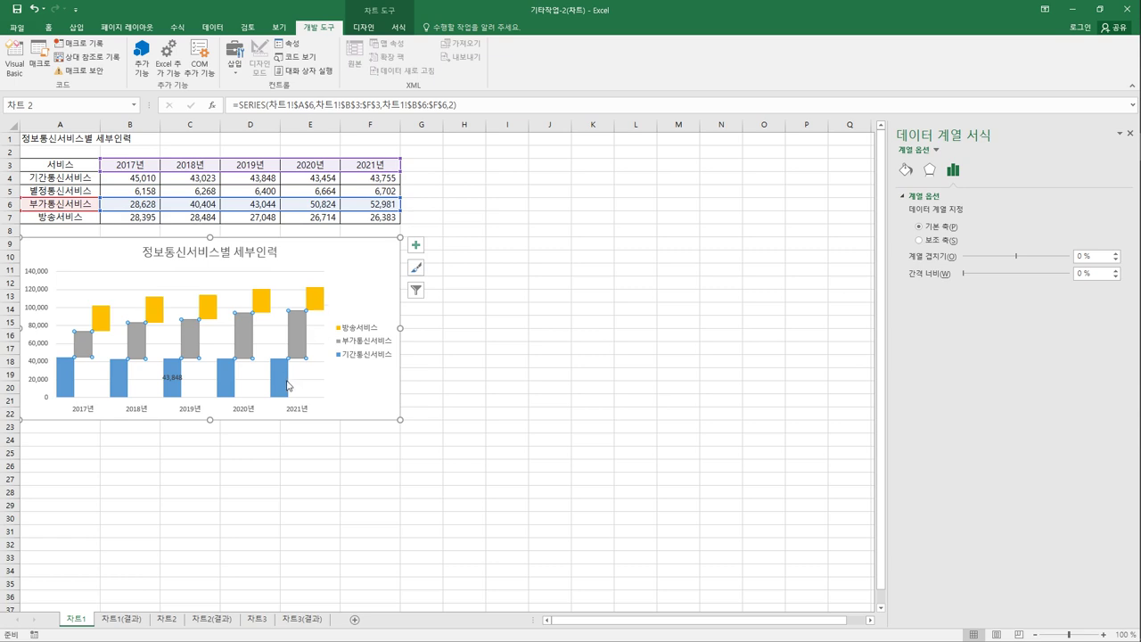
pyautogui.moveTo(287, 385)
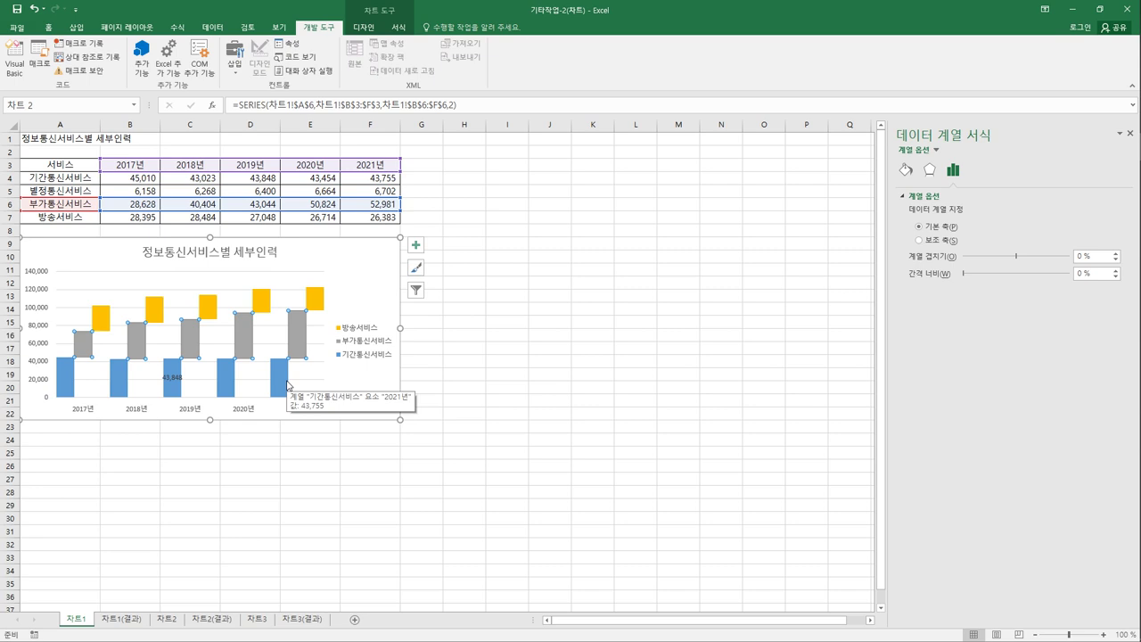
# Move the legend of the 차트1 chart to below the plot area (아래쪽).
pyautogui.click(416, 247)
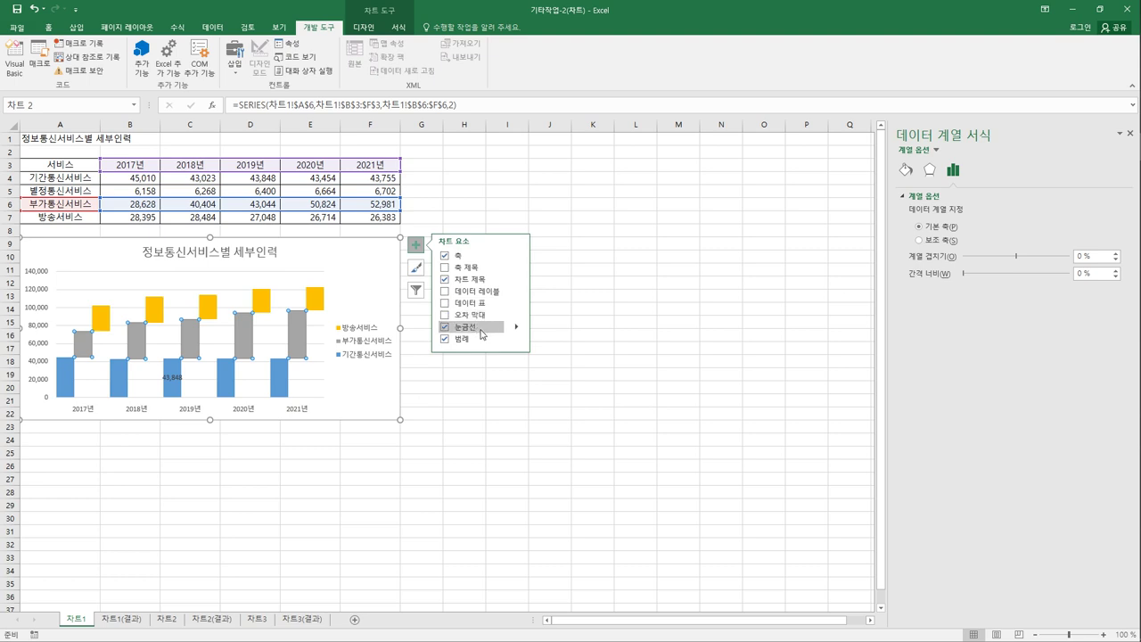
pyautogui.moveTo(515, 339)
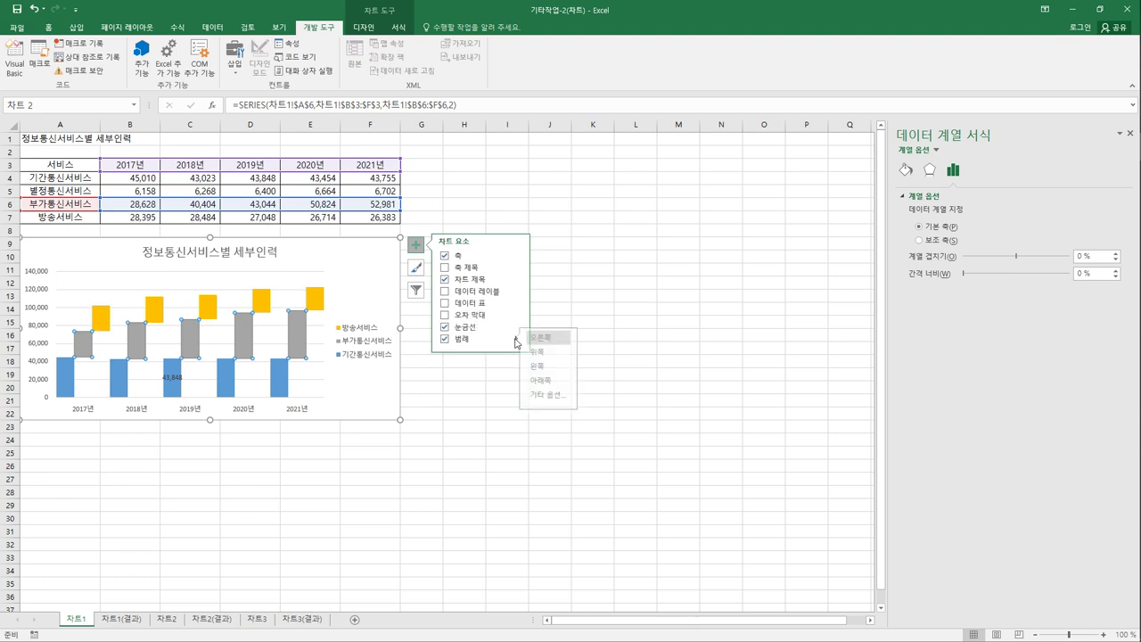
pyautogui.click(559, 381)
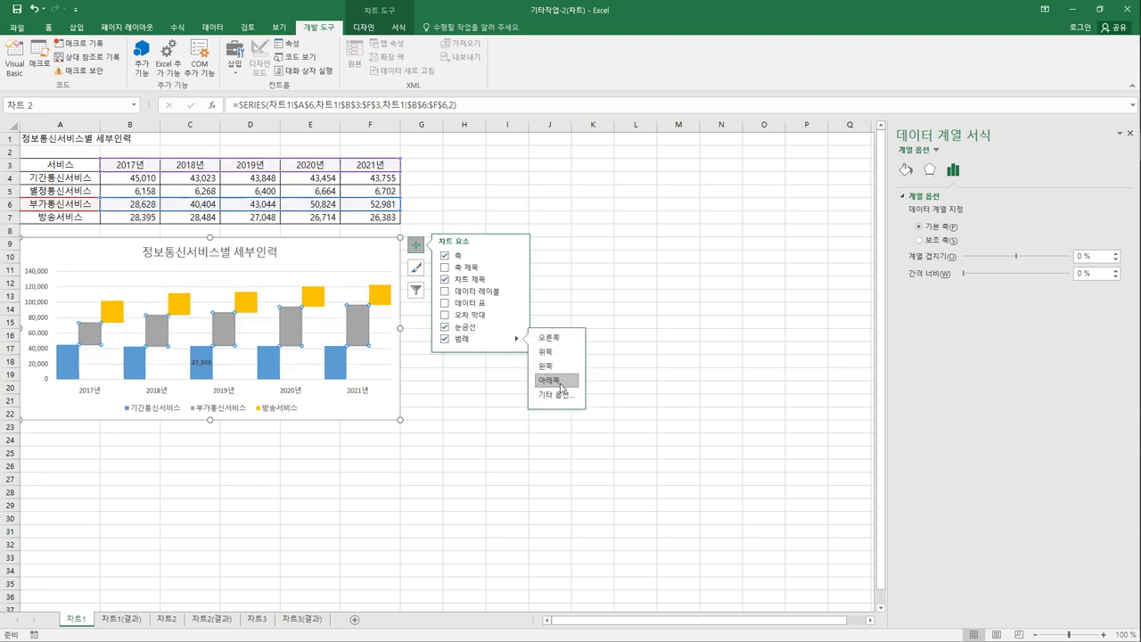
pyautogui.click(619, 386)
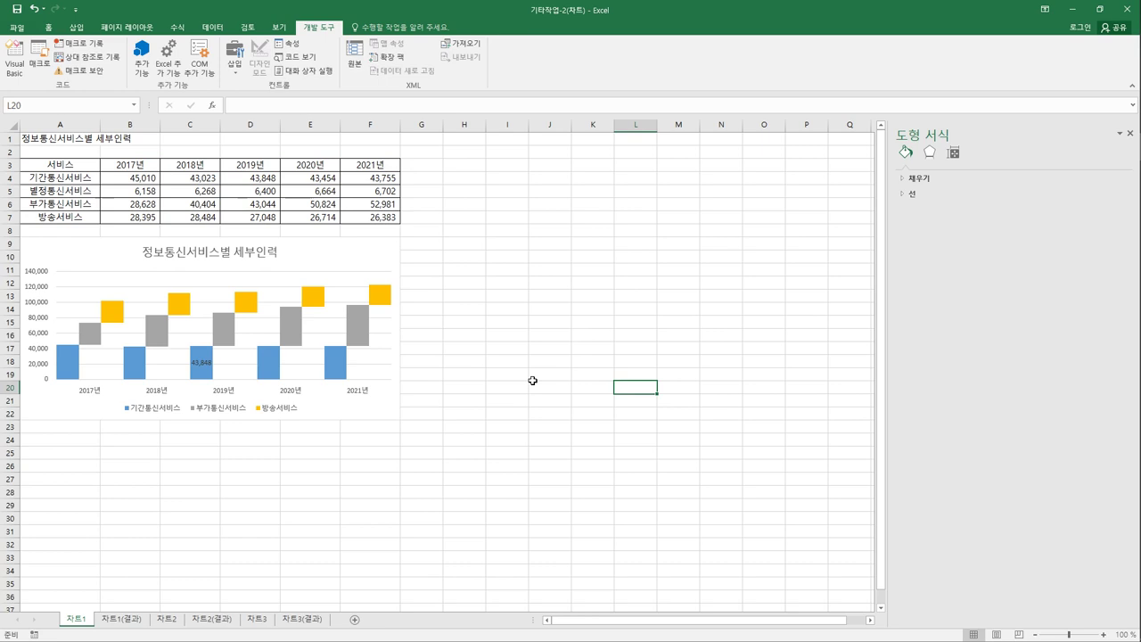
# Compare the edited 차트1 chart with the reference chart on the 차트1(결과) sheet.
pyautogui.click(117, 621)
pyautogui.click(76, 621)
pyautogui.click(116, 621)
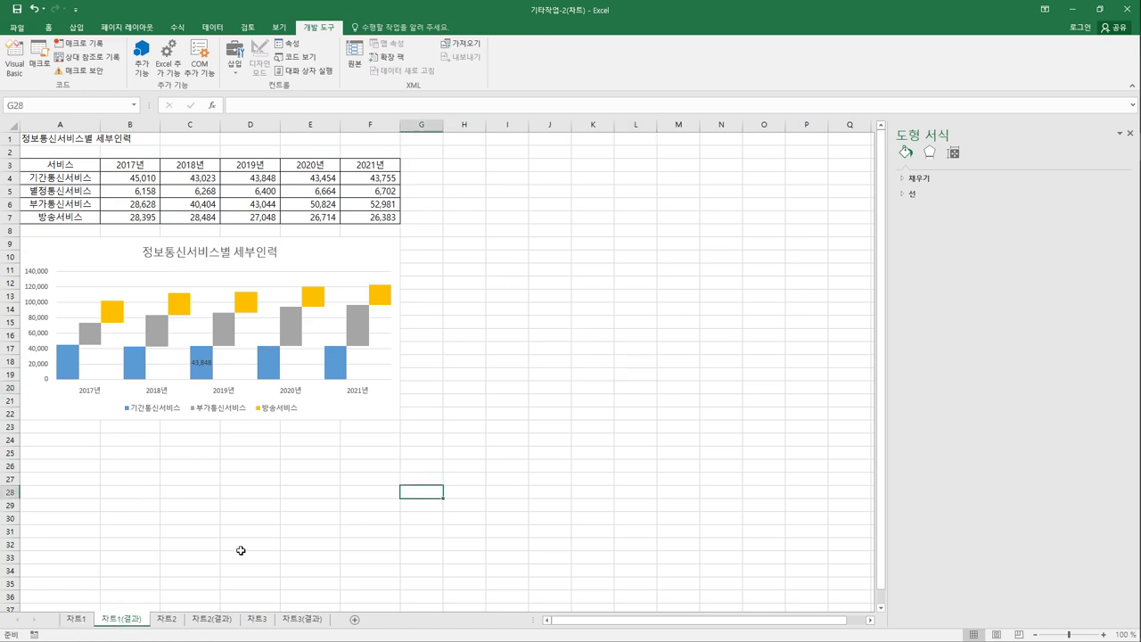
# Delete the 합계 series from the chart on the 차트2 sheet.
pyautogui.click(167, 618)
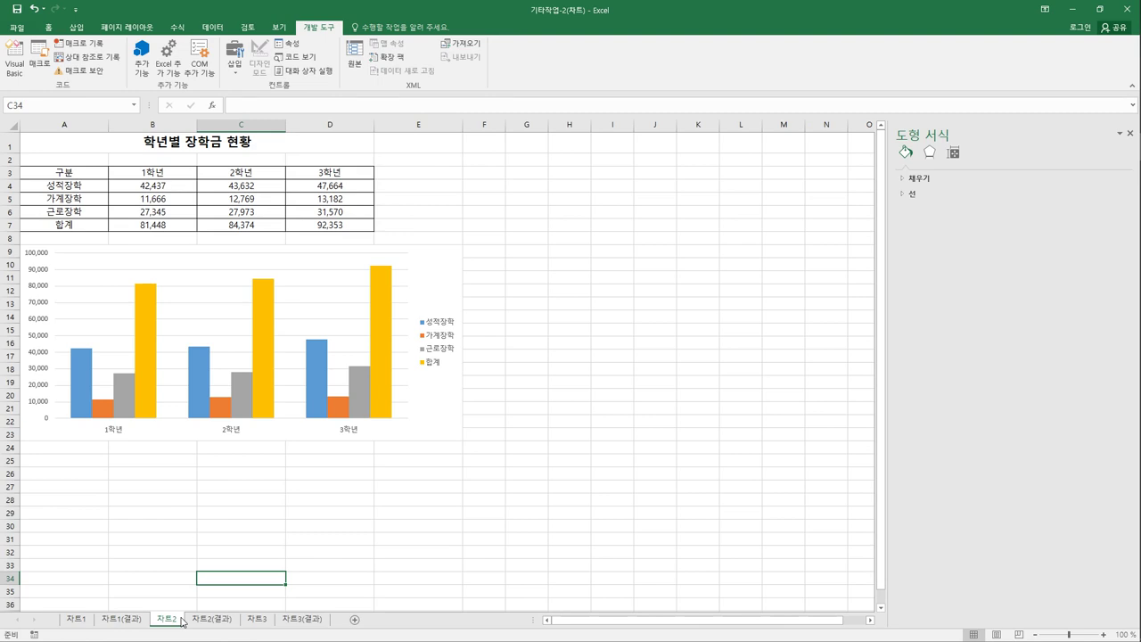
pyautogui.click(438, 285)
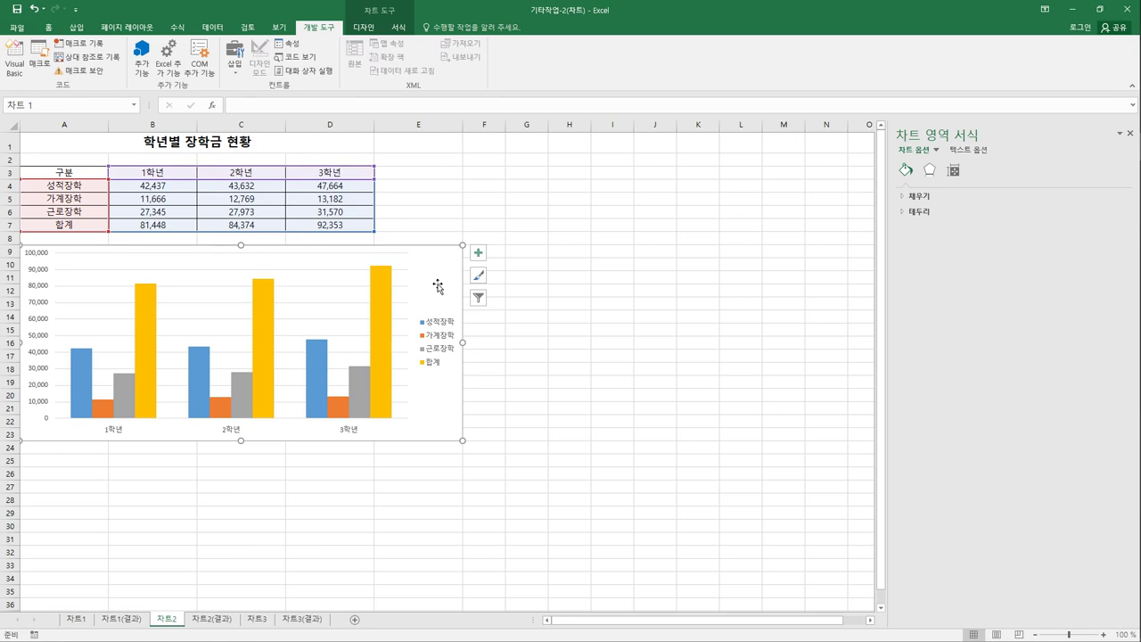
pyautogui.click(267, 313)
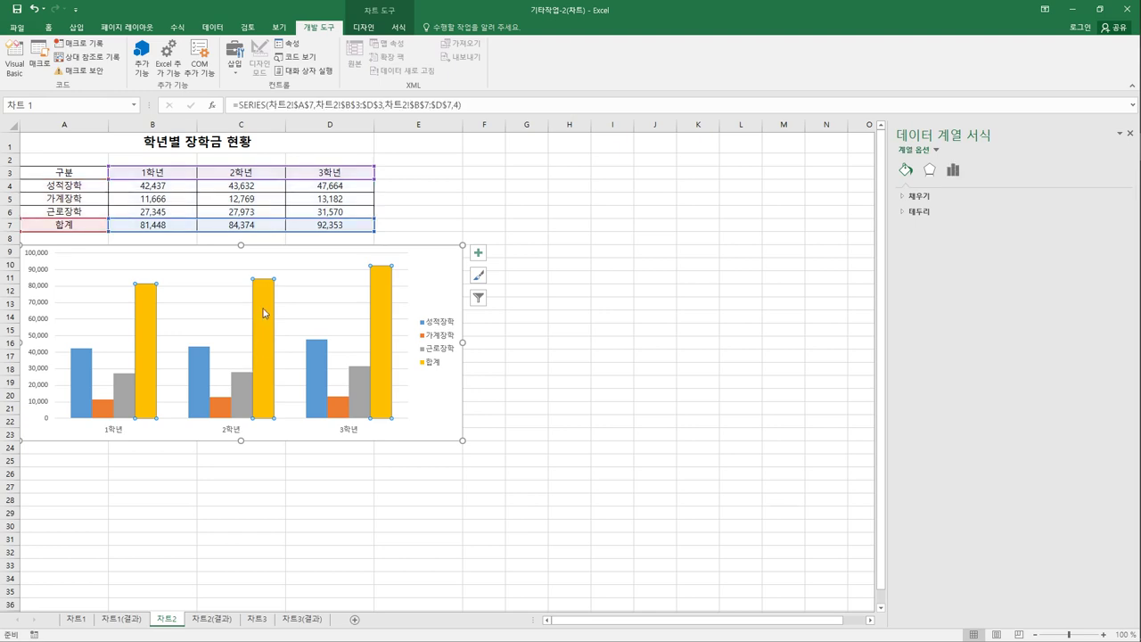
pyautogui.rightClick(265, 301)
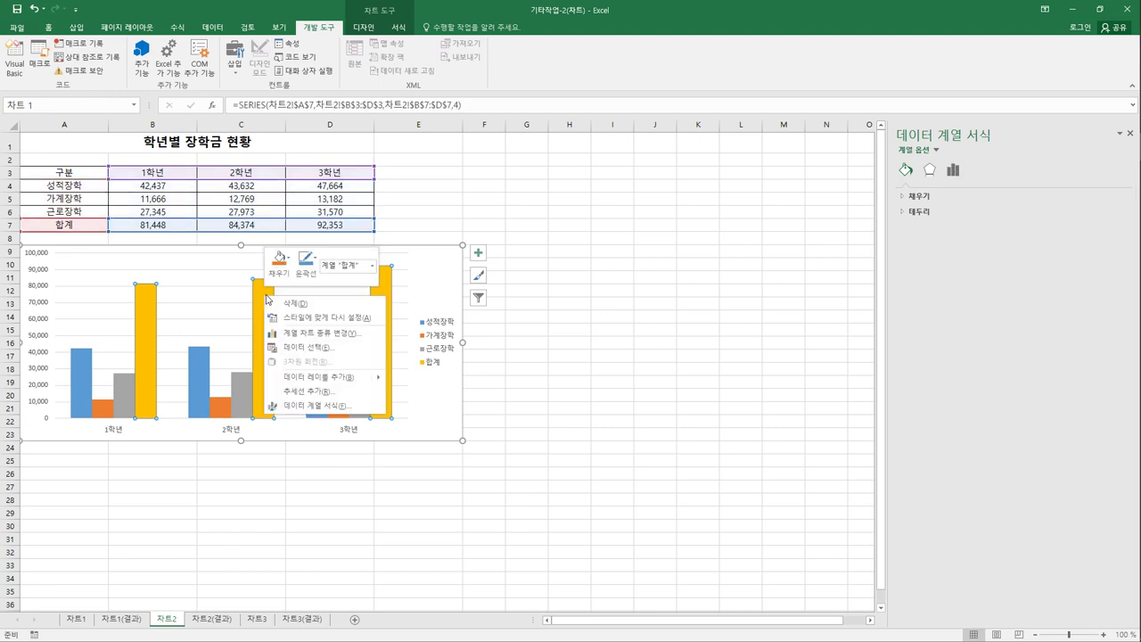
pyautogui.click(301, 304)
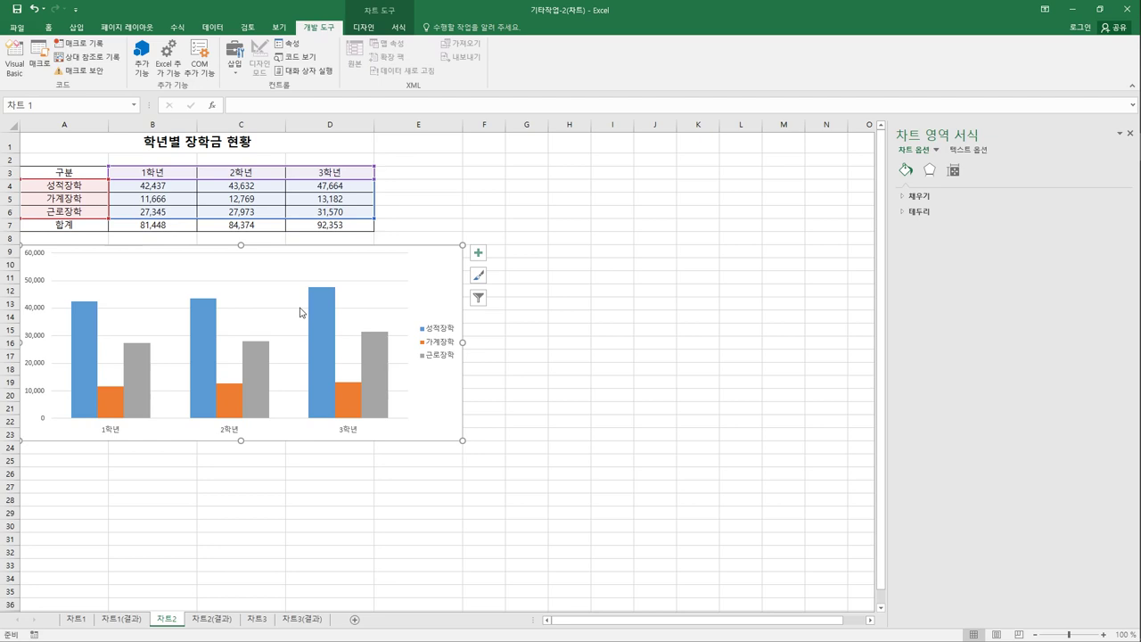
# Change the 차트2 chart type to stacked bar (누적 가로 막대형) with the 학년 categories on the vertical axis.
pyautogui.rightClick(436, 267)
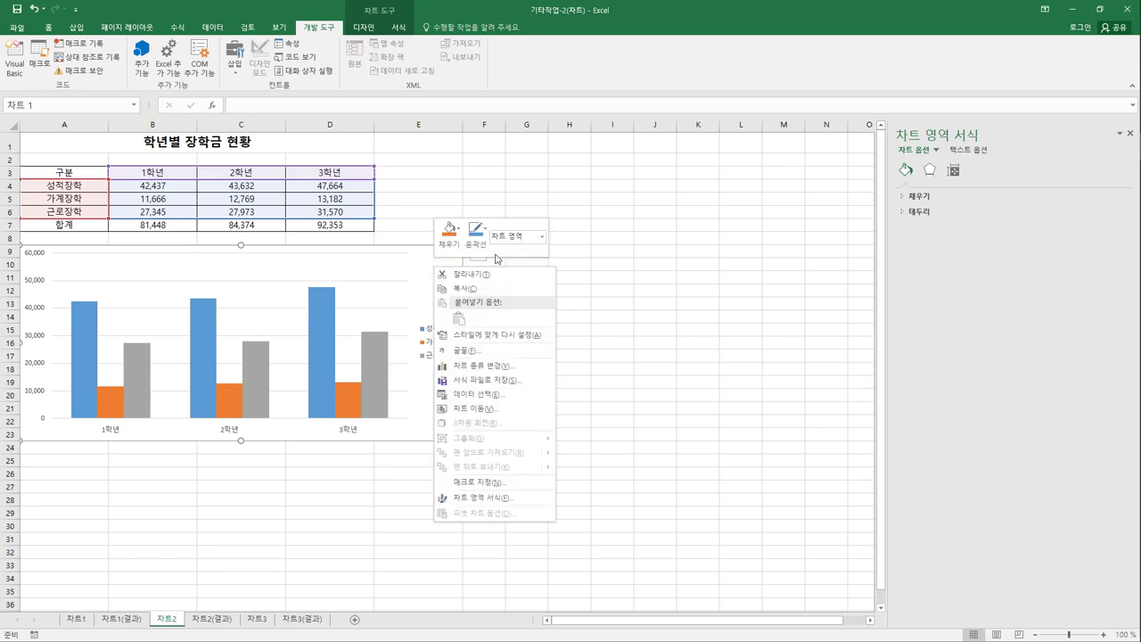
pyautogui.click(504, 367)
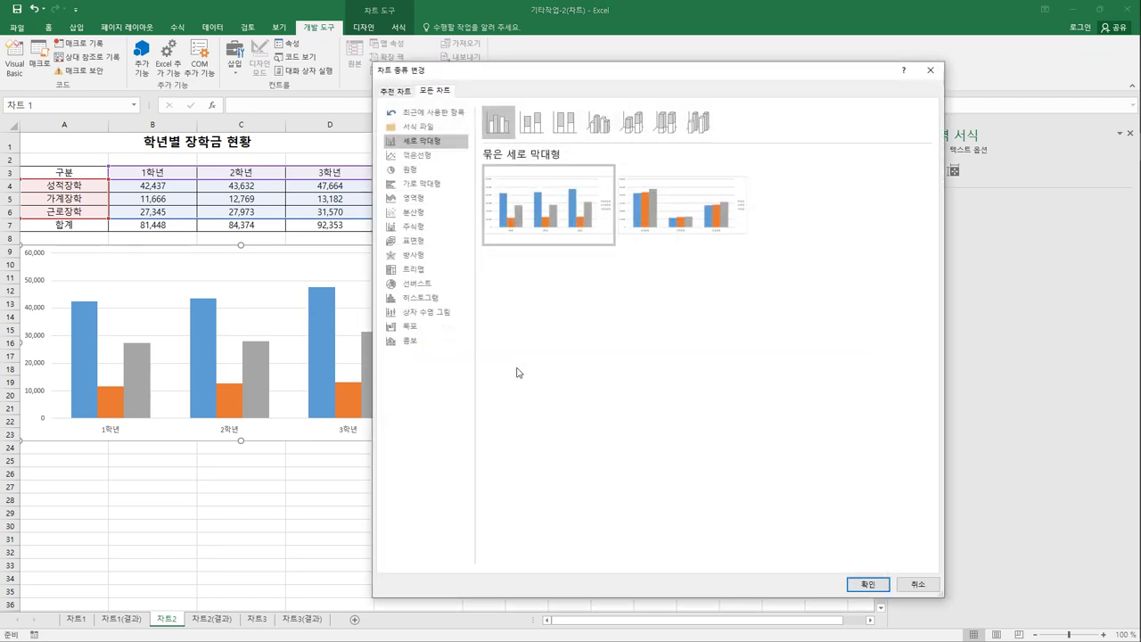
pyautogui.click(421, 187)
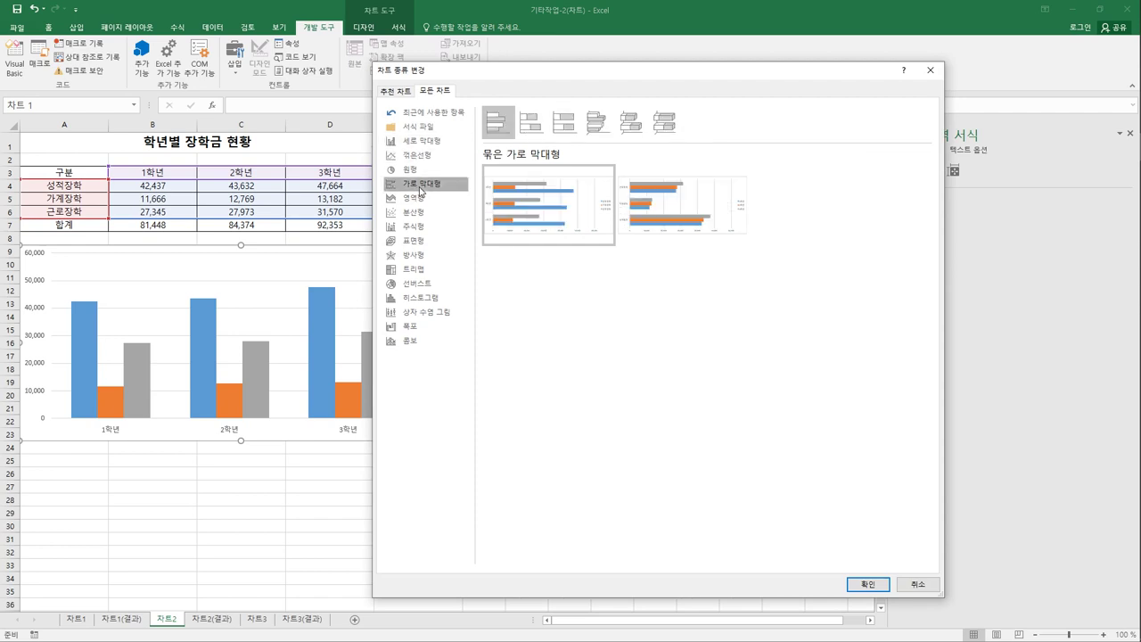
pyautogui.click(523, 132)
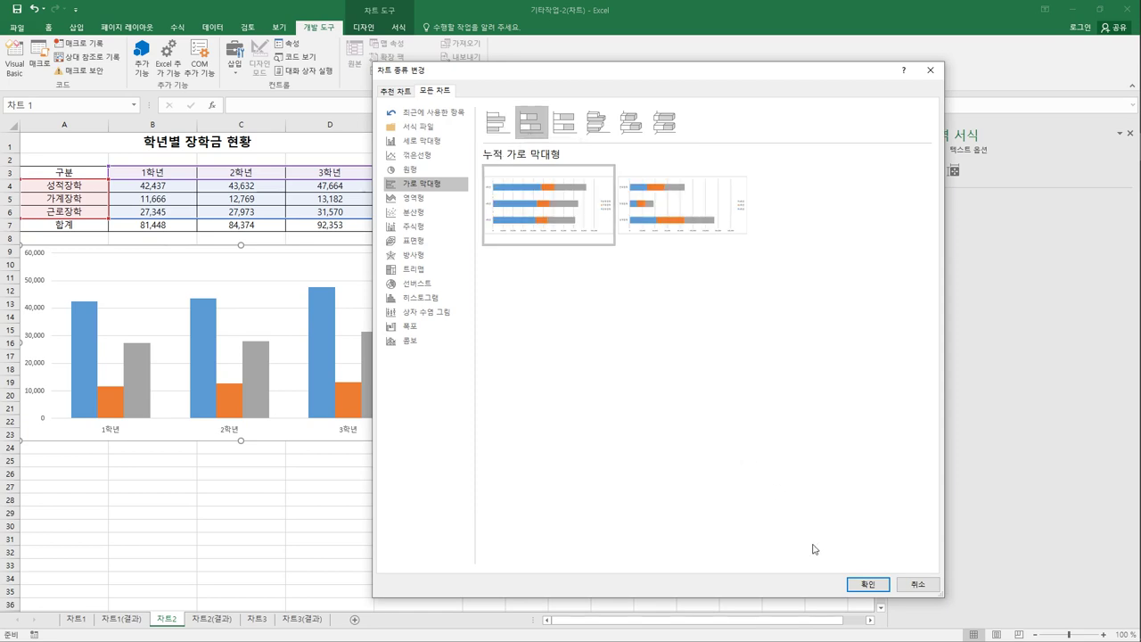
pyautogui.click(867, 584)
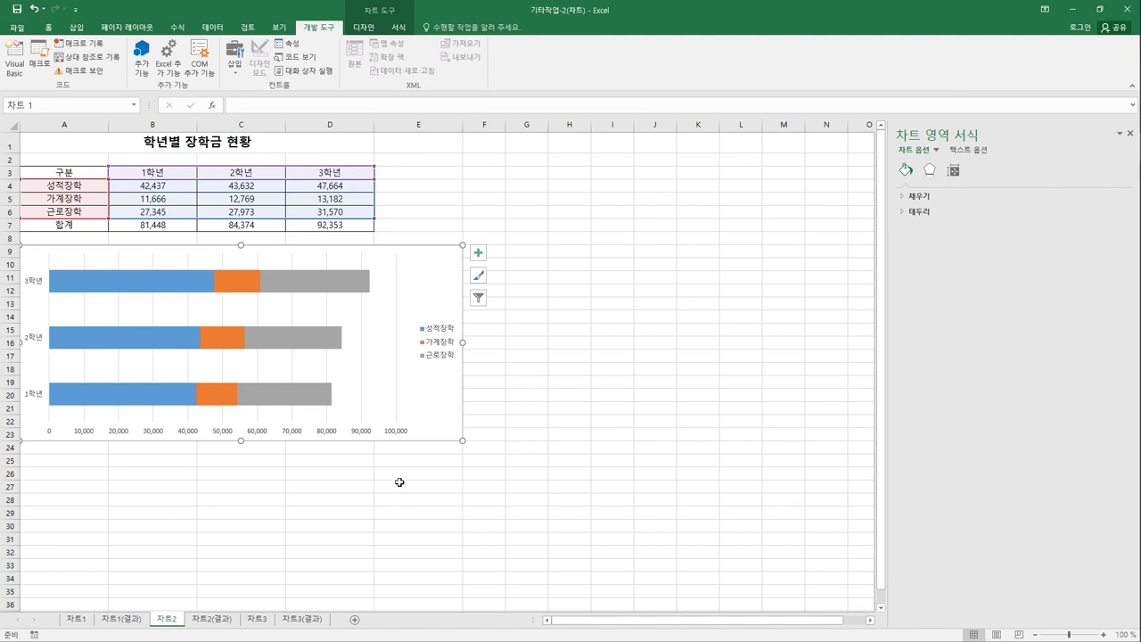
# Add a chart title above the plot area and link it to cell A1 of the 차트2 sheet.
pyautogui.click(479, 254)
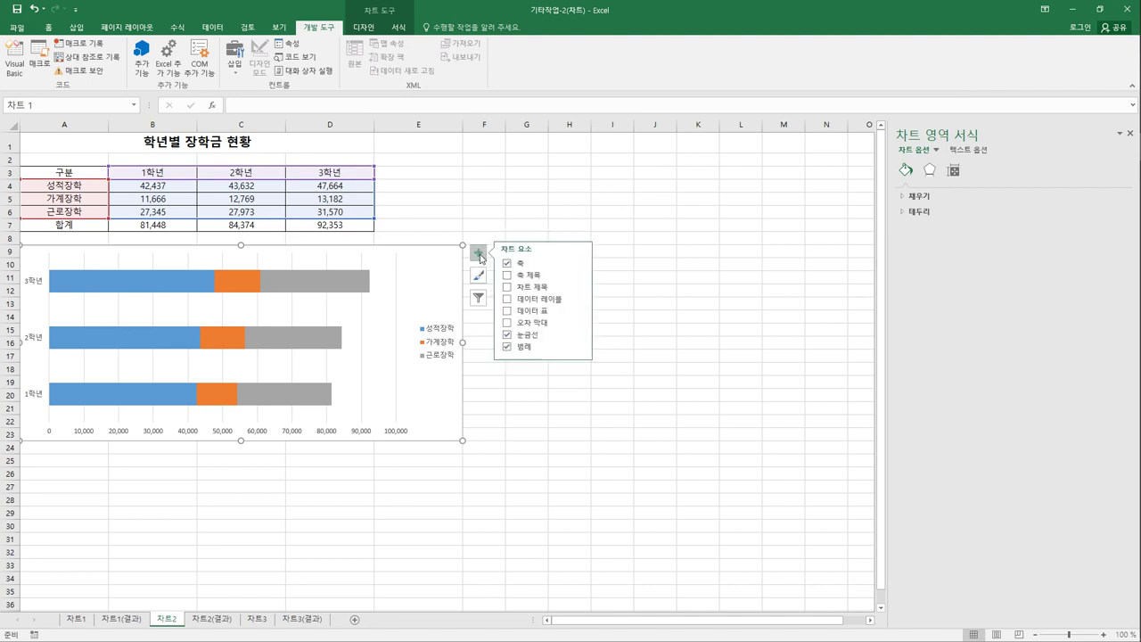
pyautogui.click(539, 289)
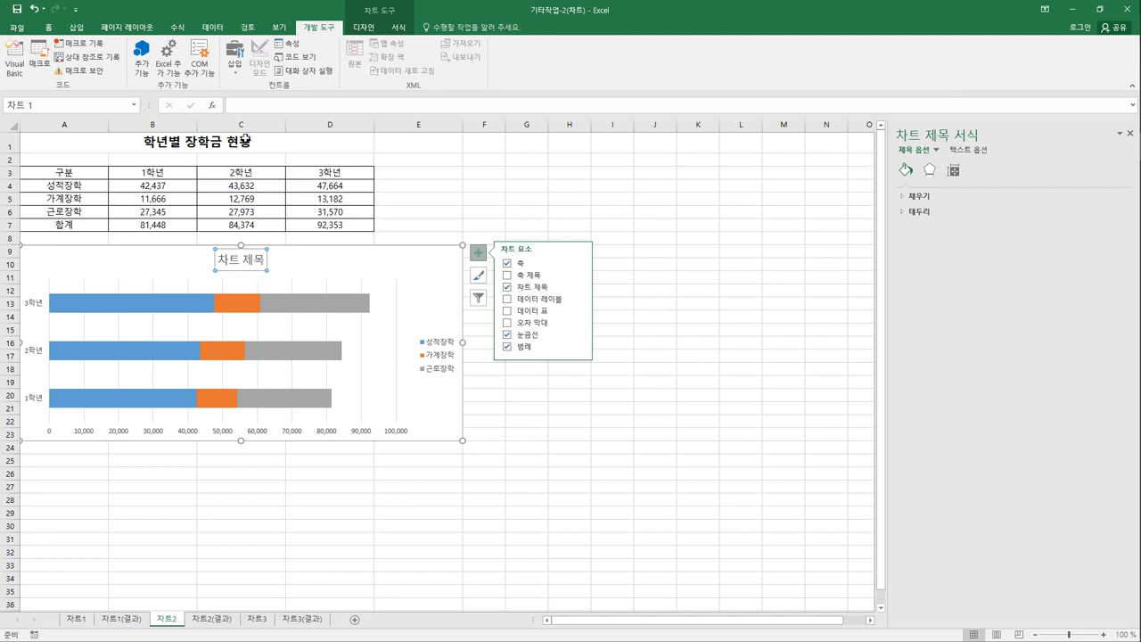
pyautogui.click(249, 112)
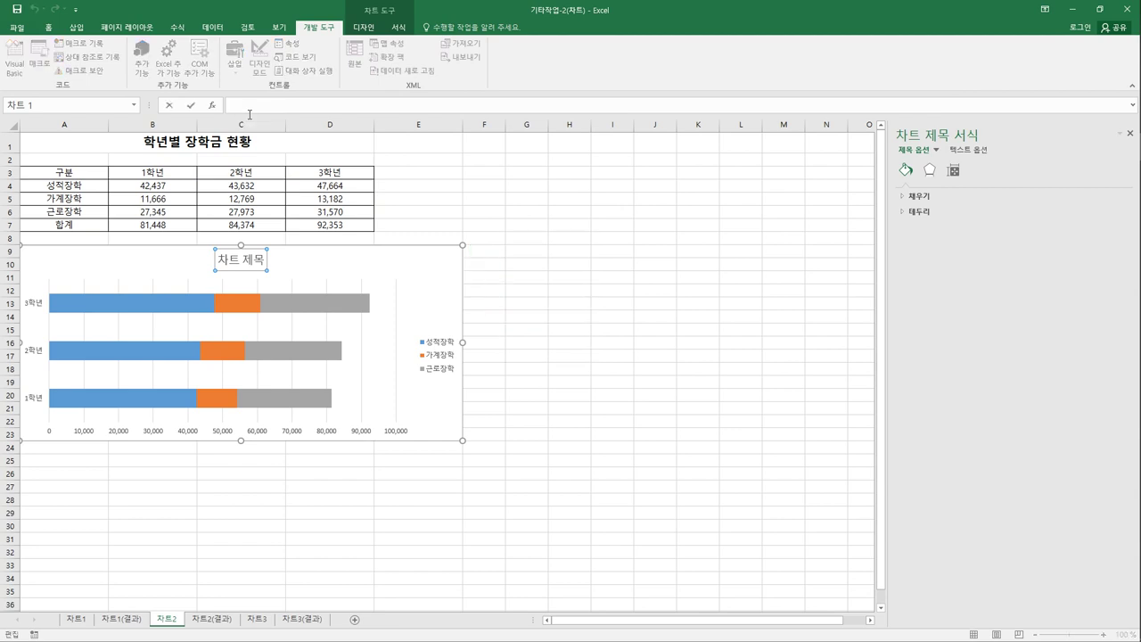
pyautogui.write('=')
pyautogui.click(198, 143)
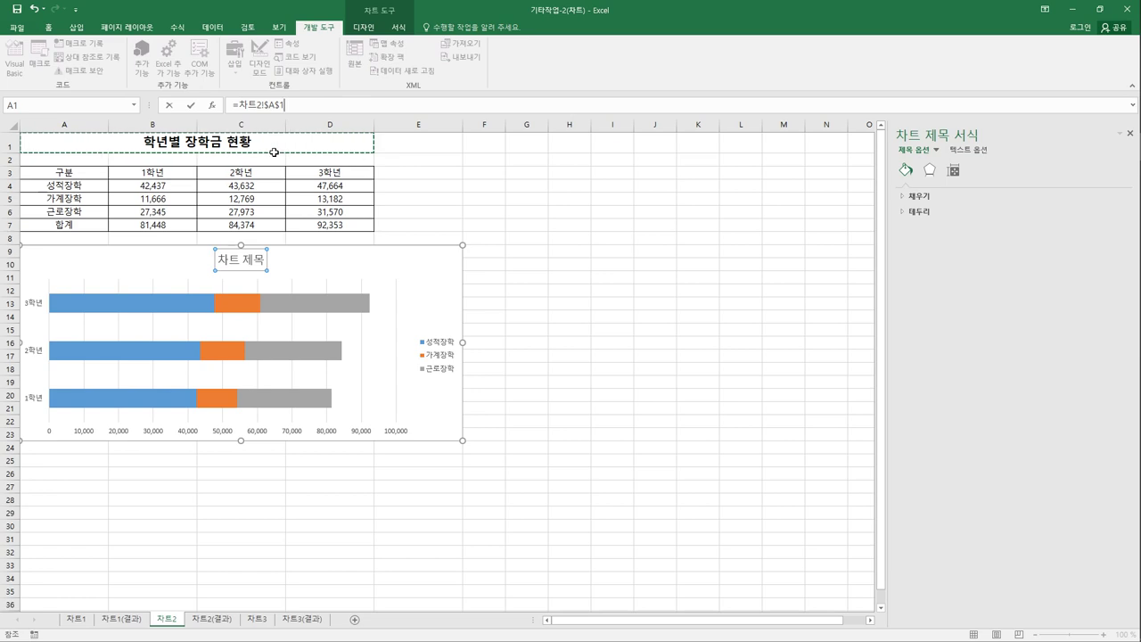
pyautogui.press('Return')
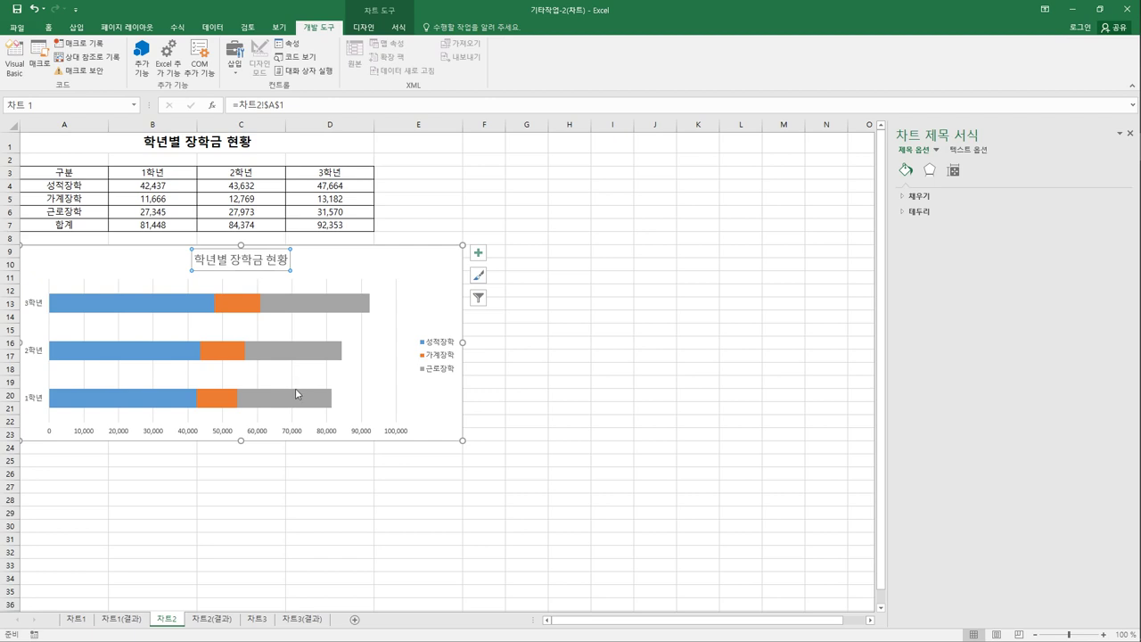
# Add data labels at the inside end (안쪽 끝에) of the 근로장학 series bars.
pyautogui.click(330, 310)
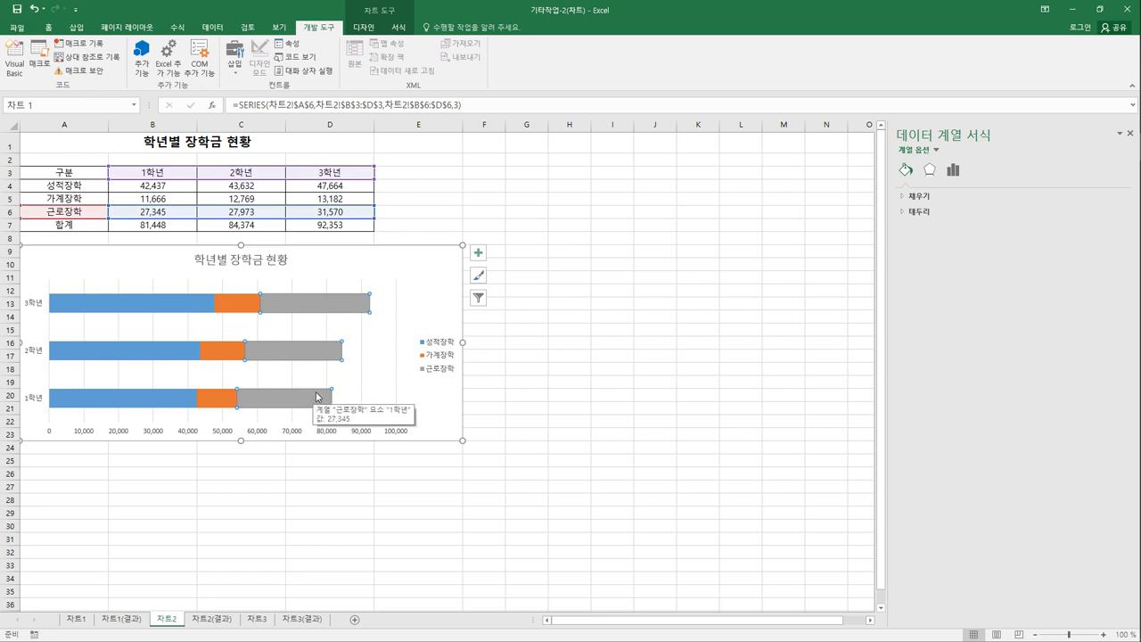
pyautogui.click(479, 254)
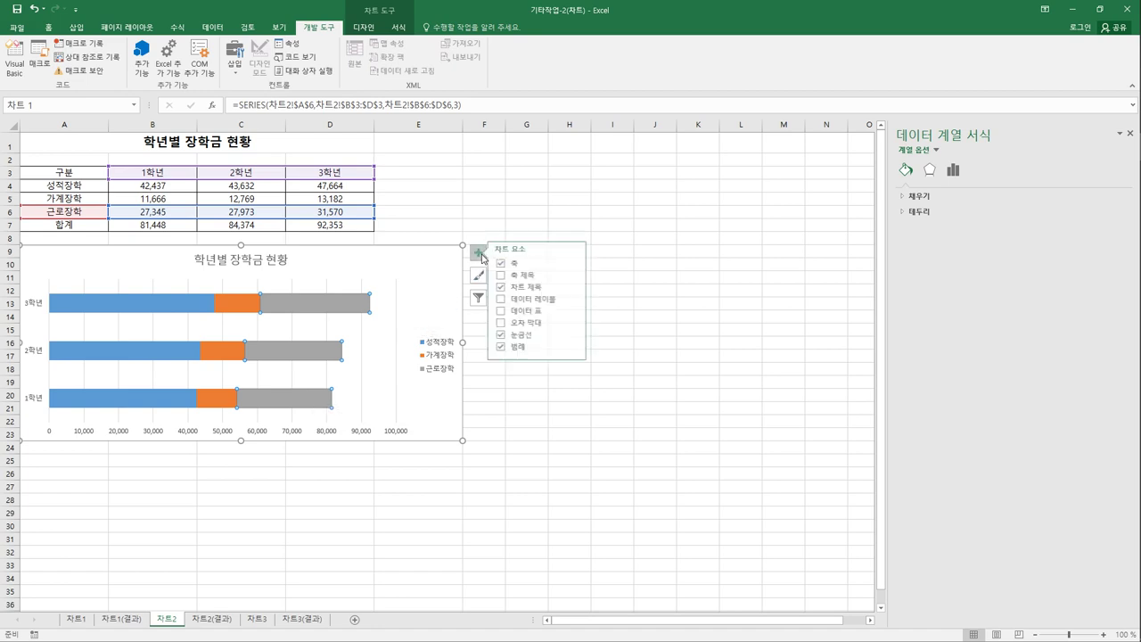
pyautogui.click(579, 299)
pyautogui.click(629, 314)
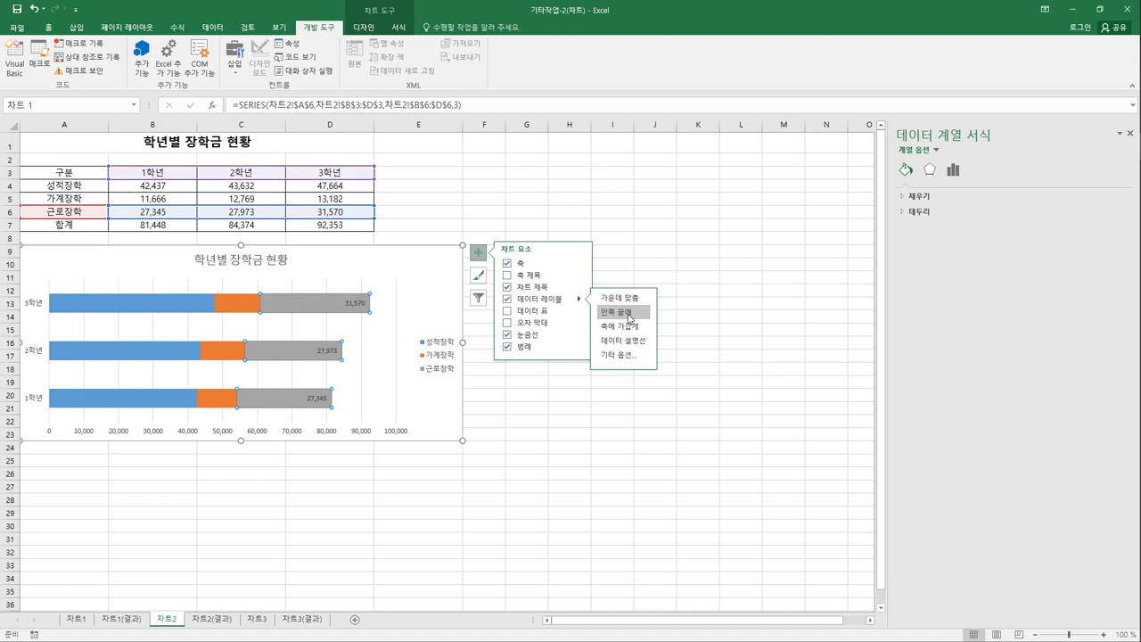
pyautogui.click(629, 239)
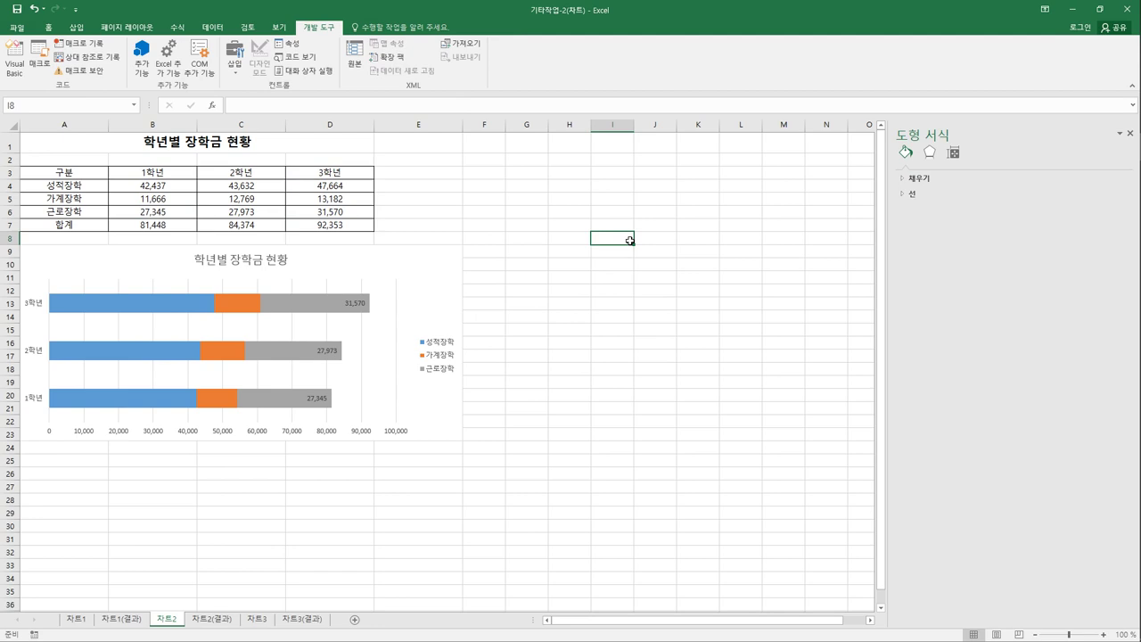
# Apply the centred inner (안쪽) shadow preset to the chart area.
pyautogui.click(427, 277)
pyautogui.rightClick(423, 259)
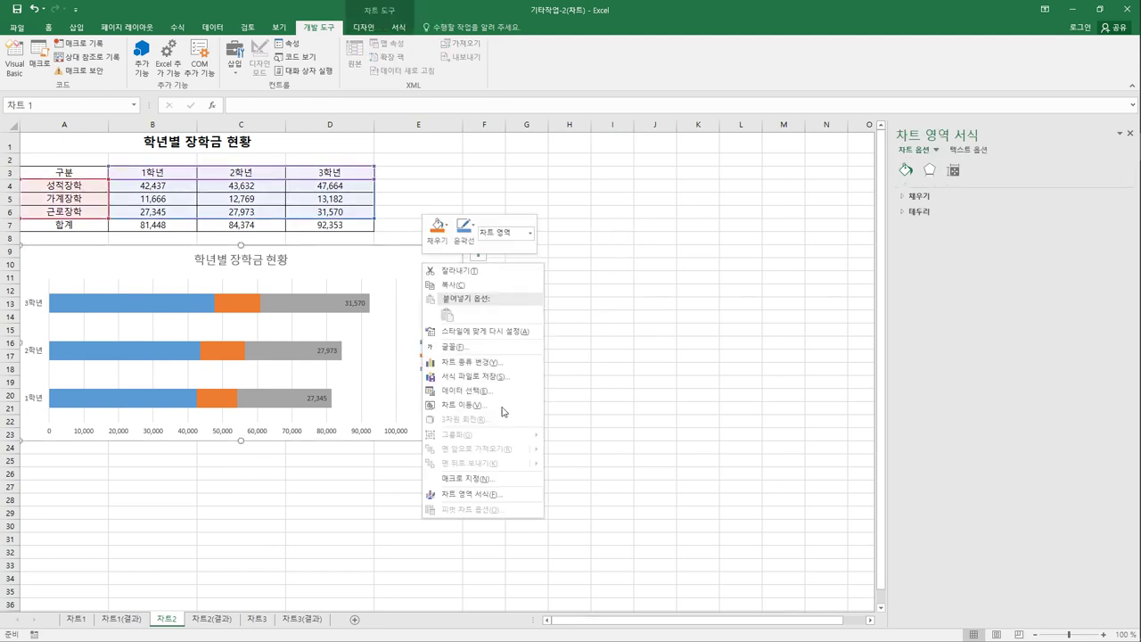
pyautogui.click(504, 497)
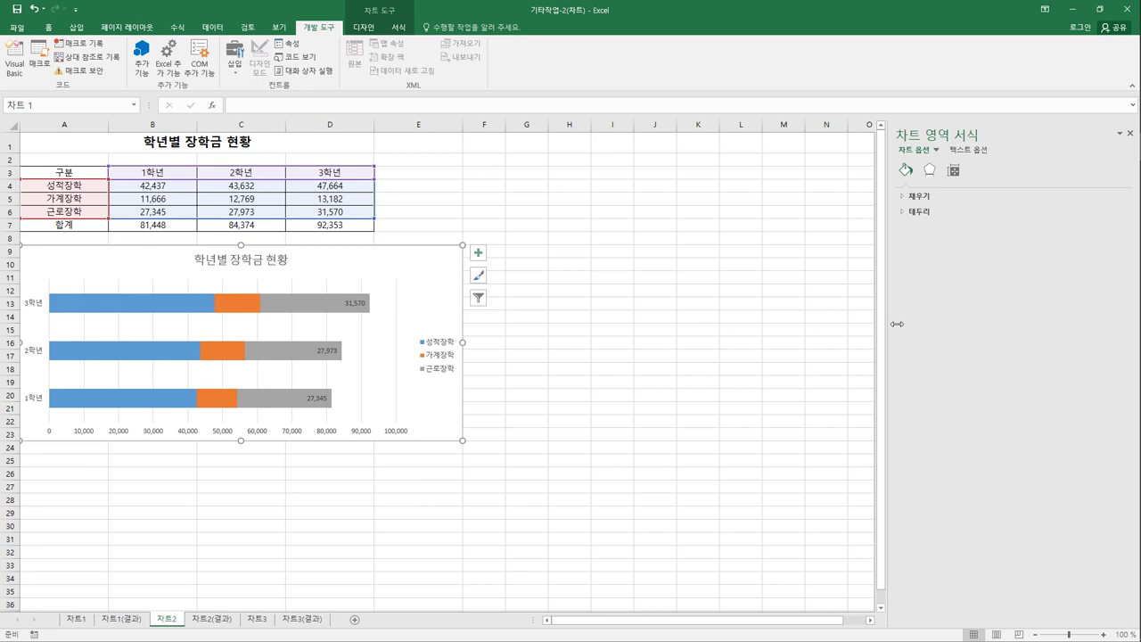
pyautogui.click(927, 171)
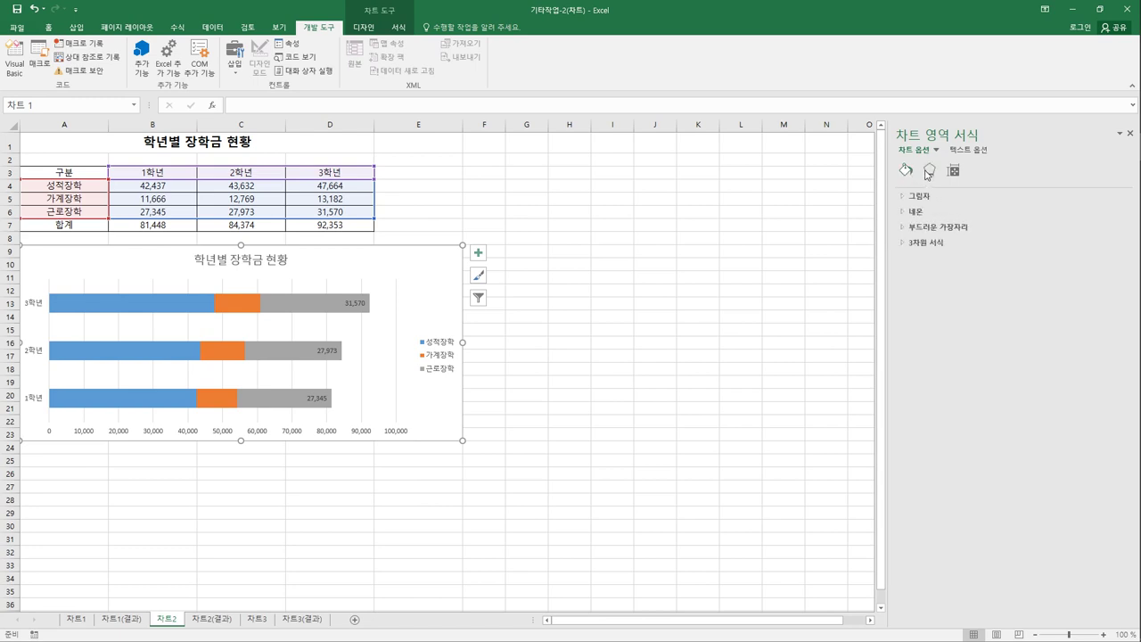
pyautogui.click(918, 196)
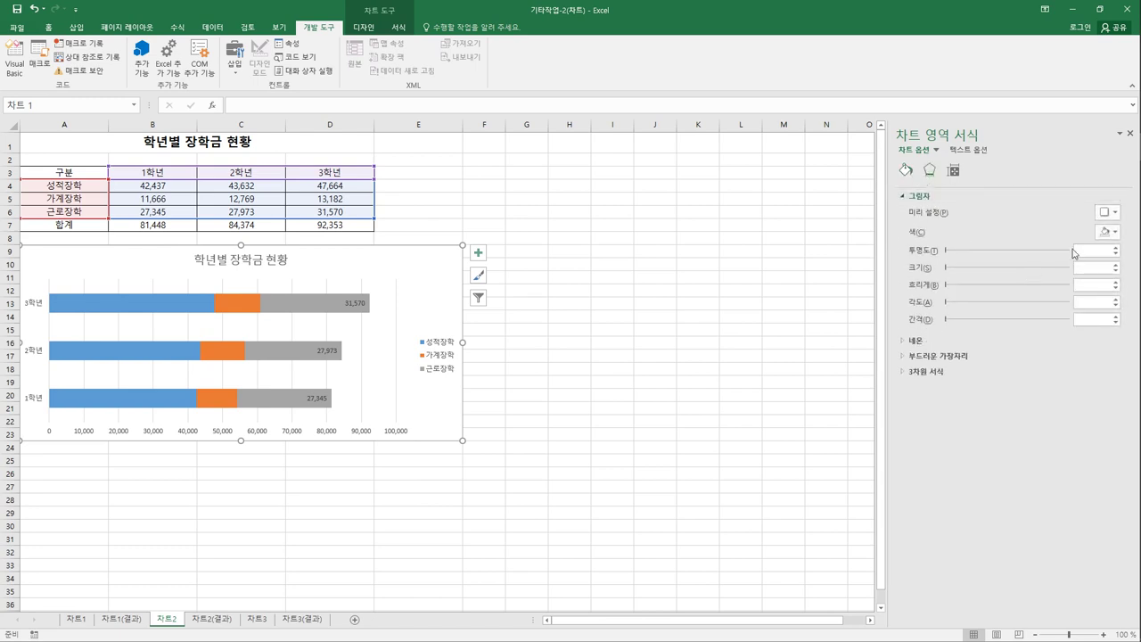
pyautogui.click(1106, 212)
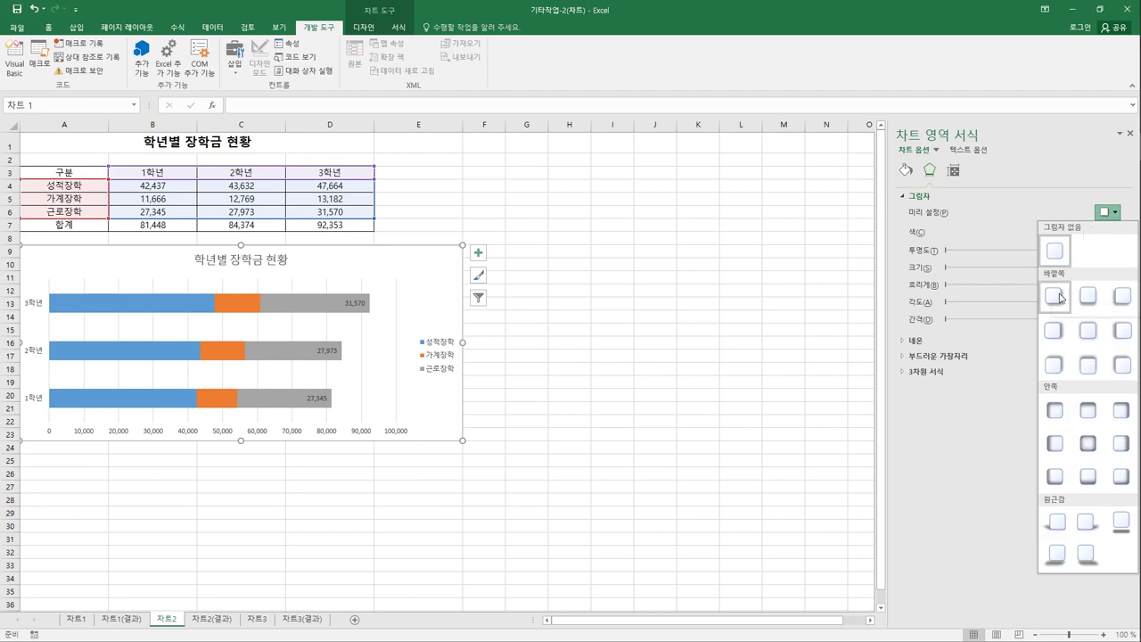
pyautogui.click(1086, 452)
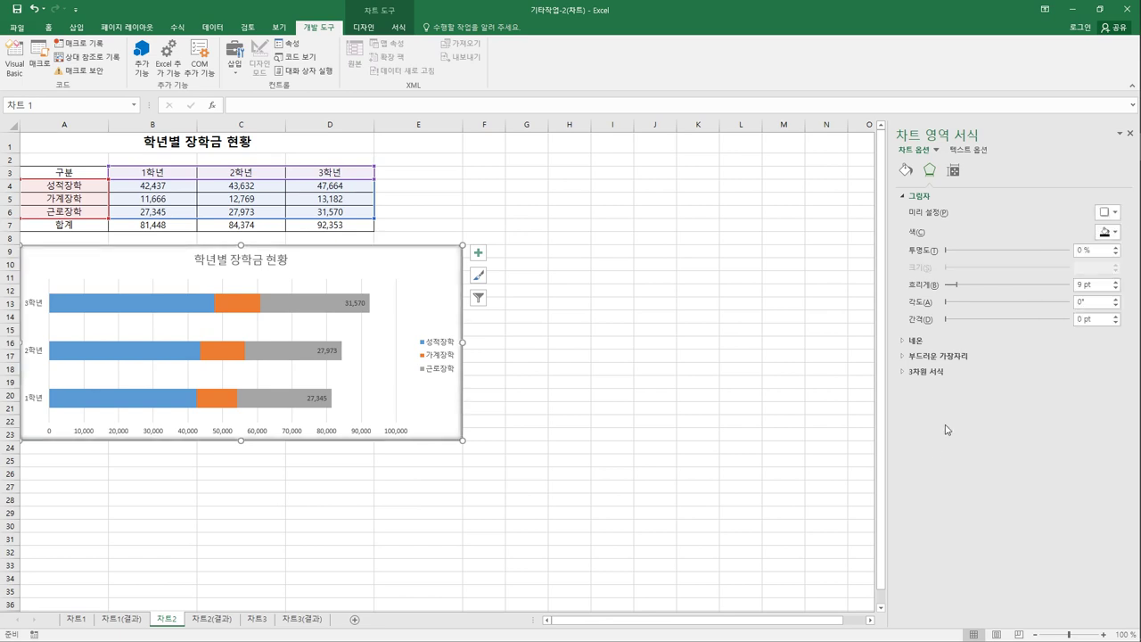
# Set the chart area's border width to 2 pt and give the border rounded corners (둥근 모서리).
pyautogui.click(905, 171)
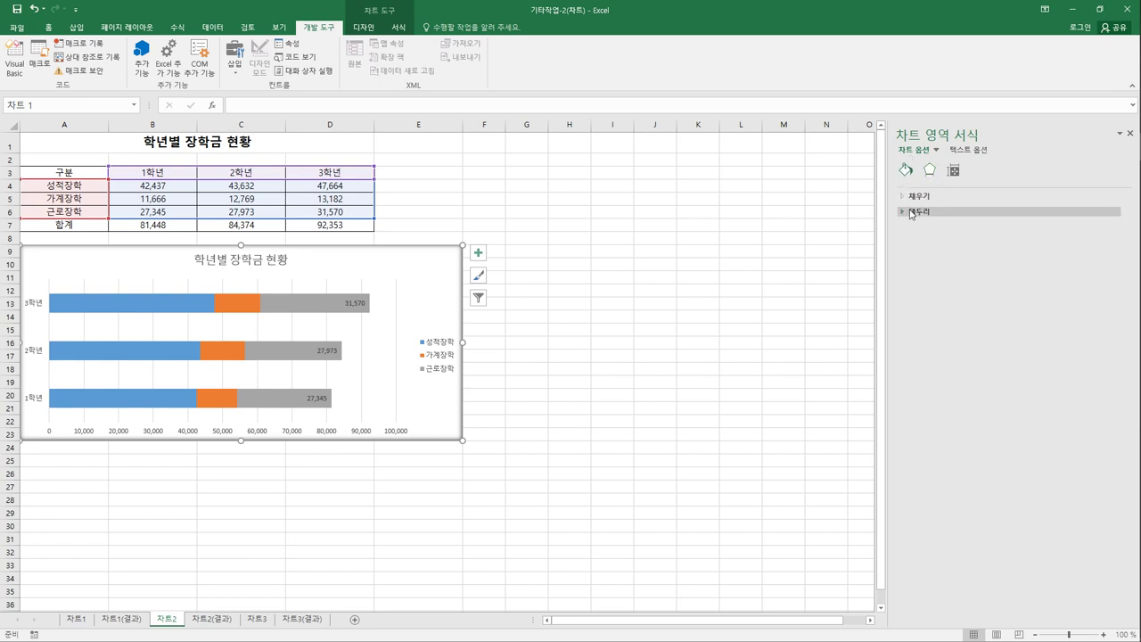
pyautogui.click(909, 211)
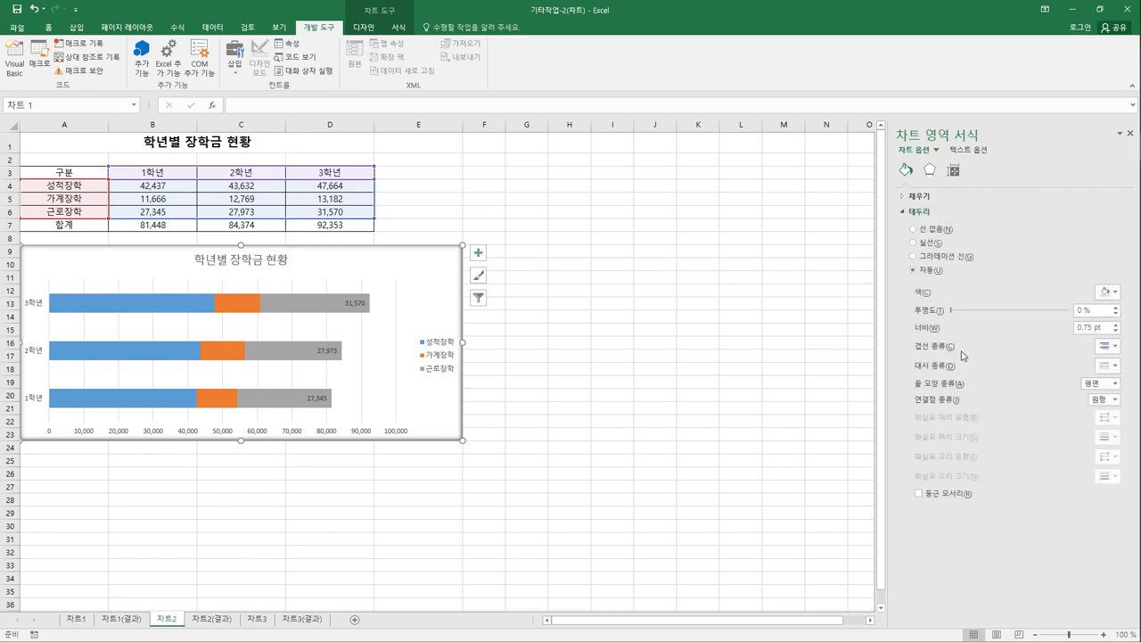
pyautogui.moveTo(1105, 328); pyautogui.dragTo(1069, 329)
pyautogui.write('2')
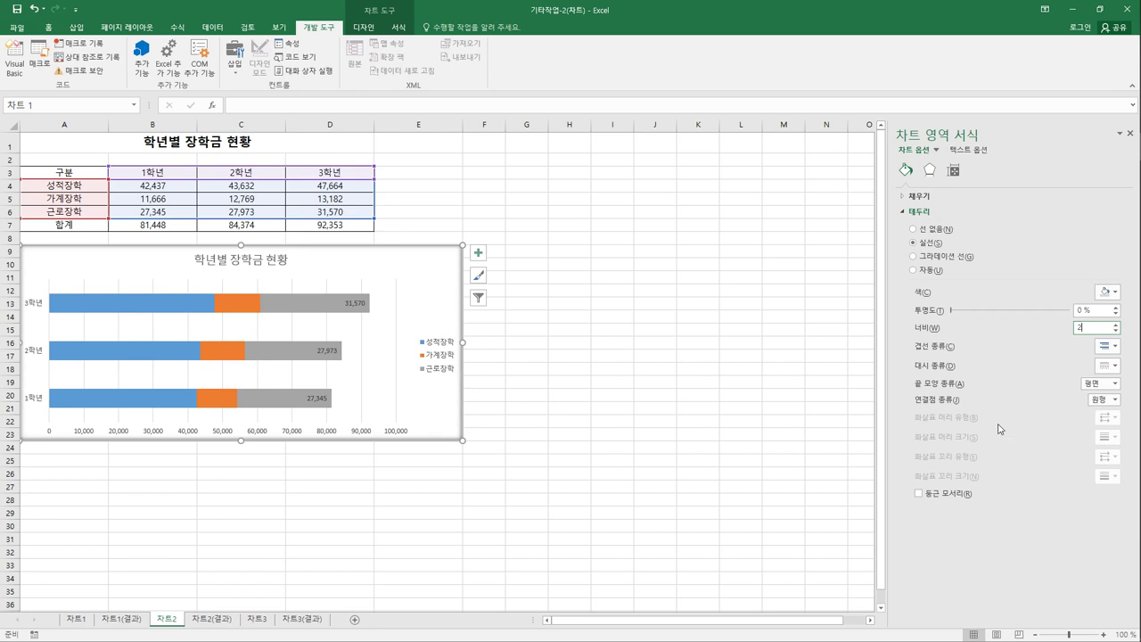
pyautogui.click(943, 495)
pyautogui.click(741, 501)
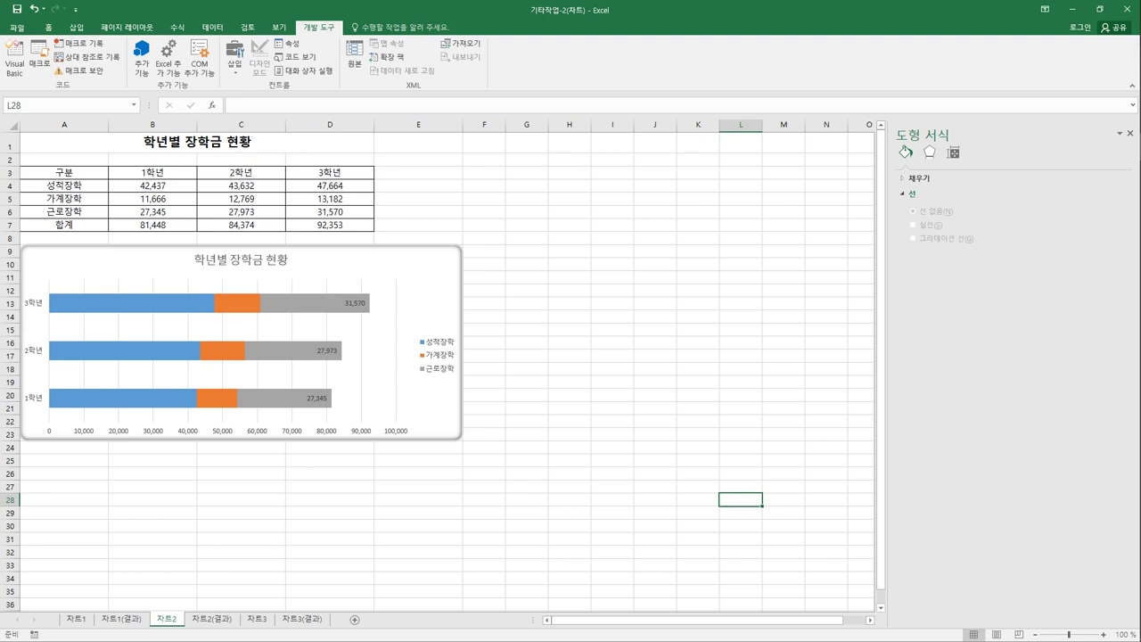
# Compare the edited chart on the 차트2 sheet with the result chart on the 차트2(결과) sheet.
pyautogui.click(204, 622)
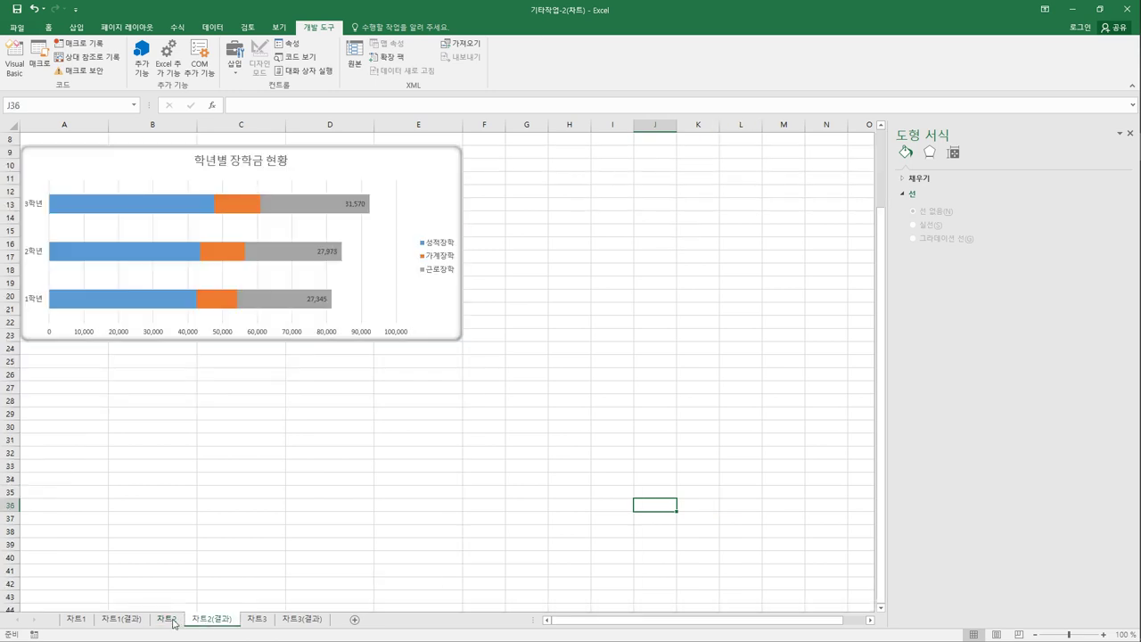
pyautogui.scroll(3, 239, 580)
pyautogui.click(169, 621)
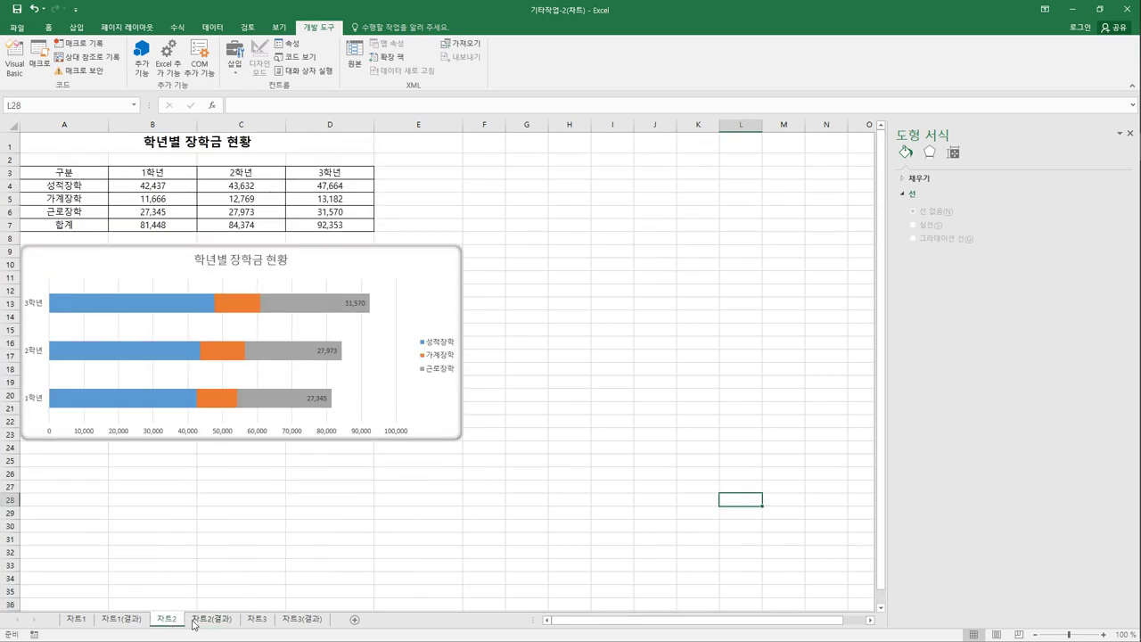
pyautogui.click(194, 621)
pyautogui.click(181, 621)
pyautogui.click(195, 622)
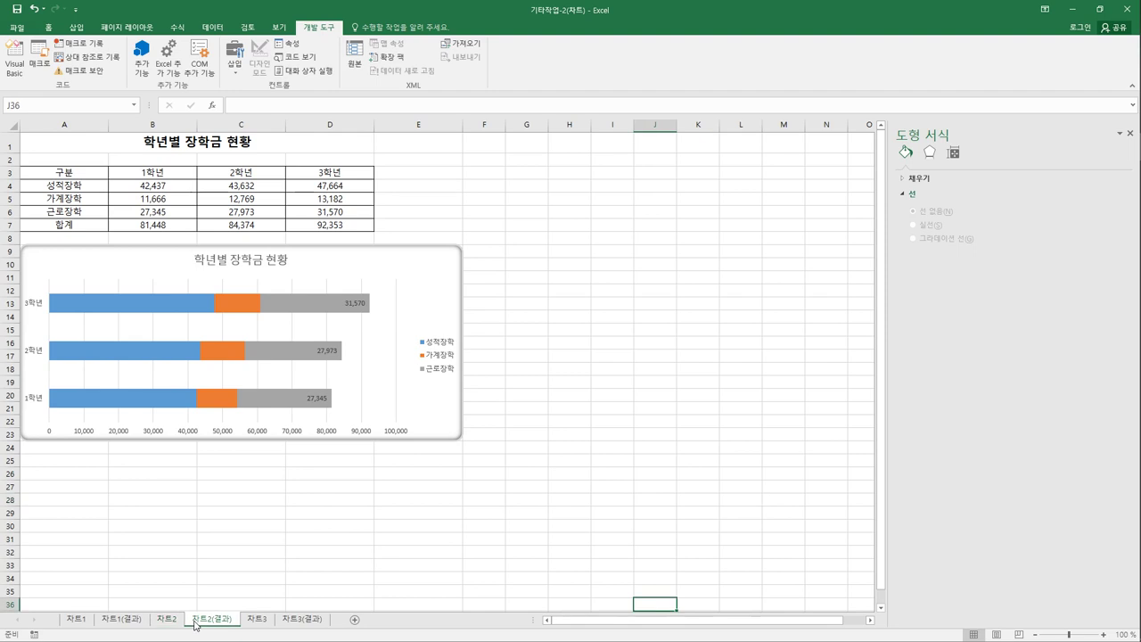
# On the 차트3 sheet, add the 수익 data in F3:F12 to the chart as a new series.
pyautogui.click(256, 621)
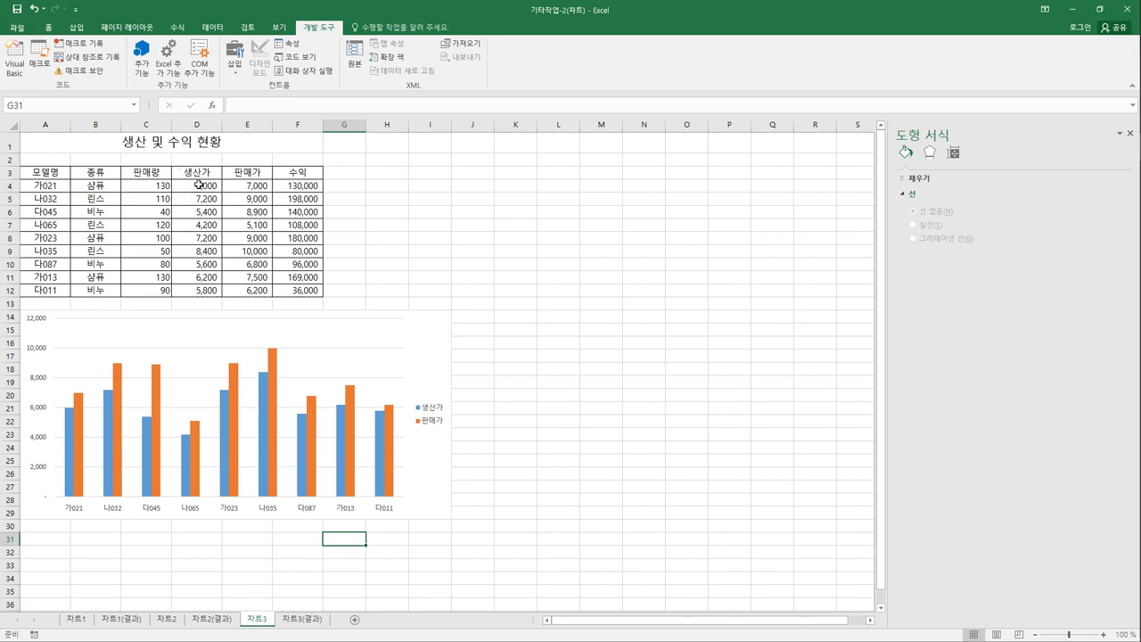
pyautogui.click(438, 356)
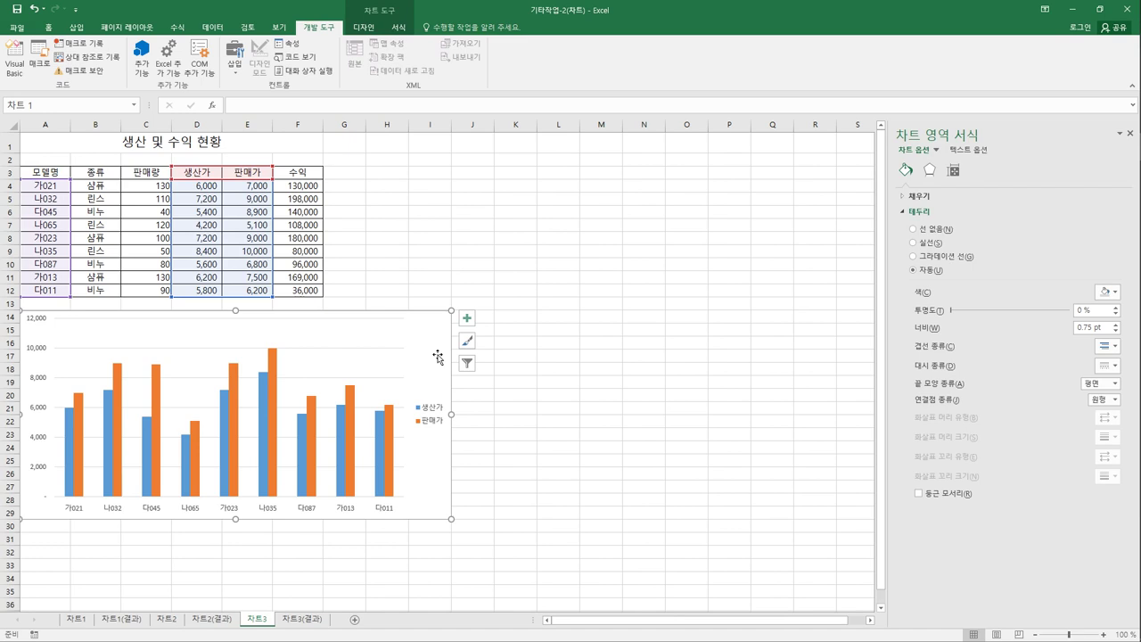
pyautogui.click(304, 174)
pyautogui.moveTo(304, 174); pyautogui.dragTo(305, 294)
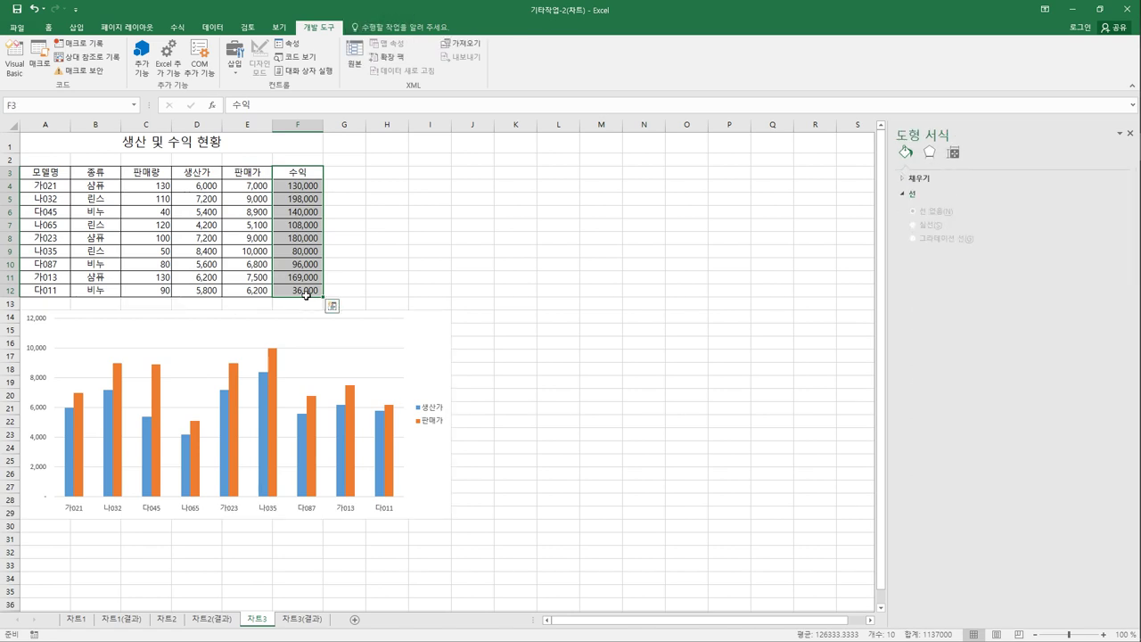
pyautogui.hotkey('ctrl', 'c')
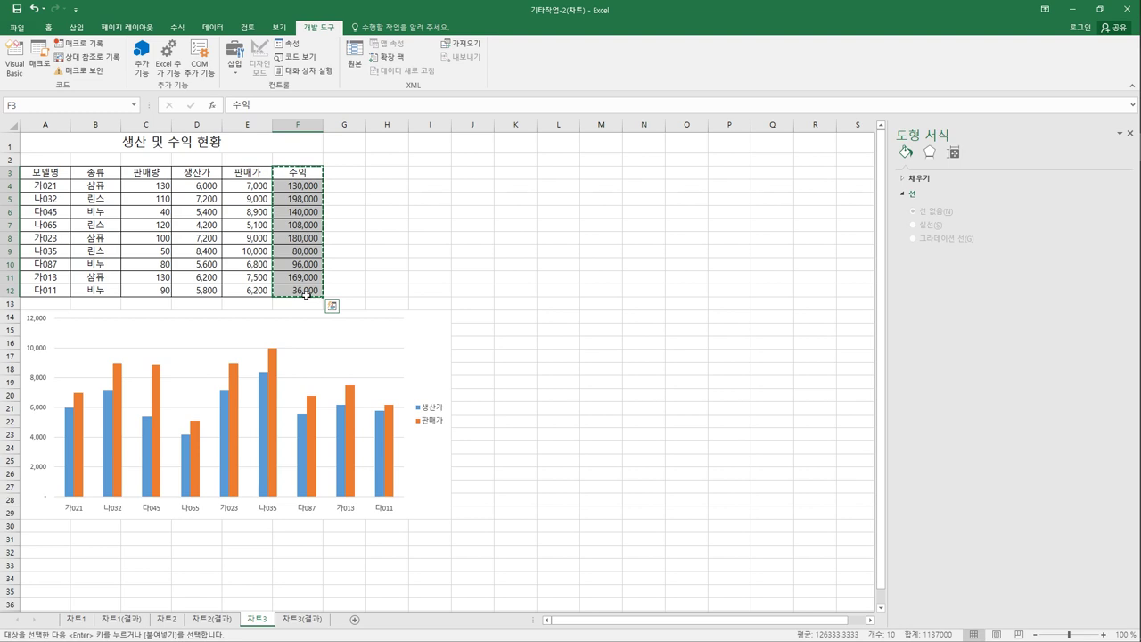
pyautogui.click(440, 369)
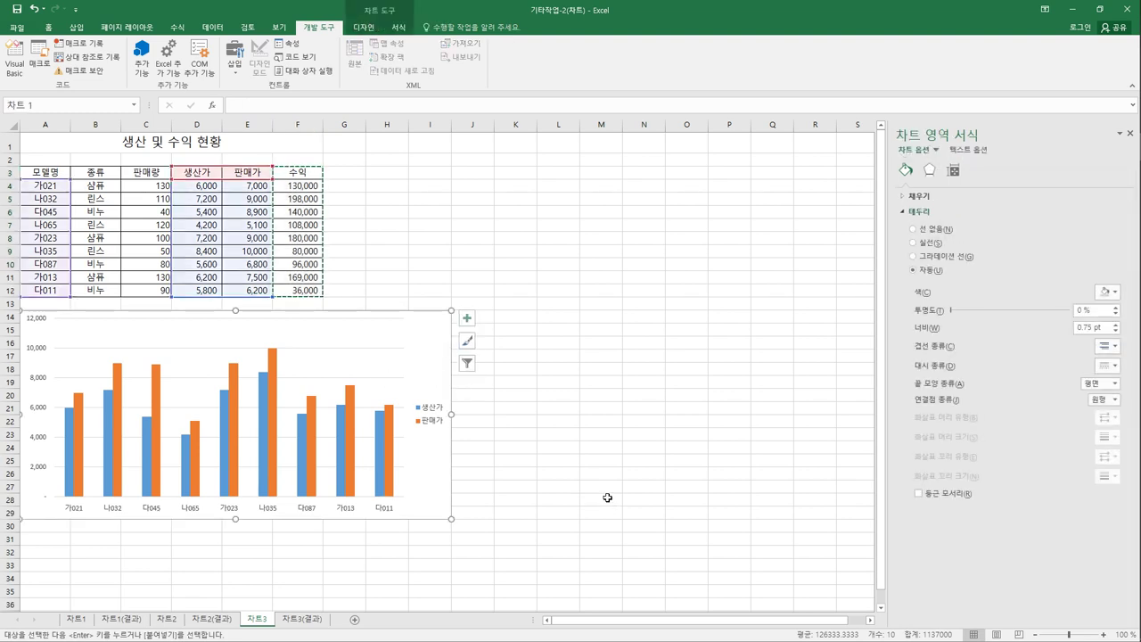
pyautogui.hotkey('ctrl', 'v')
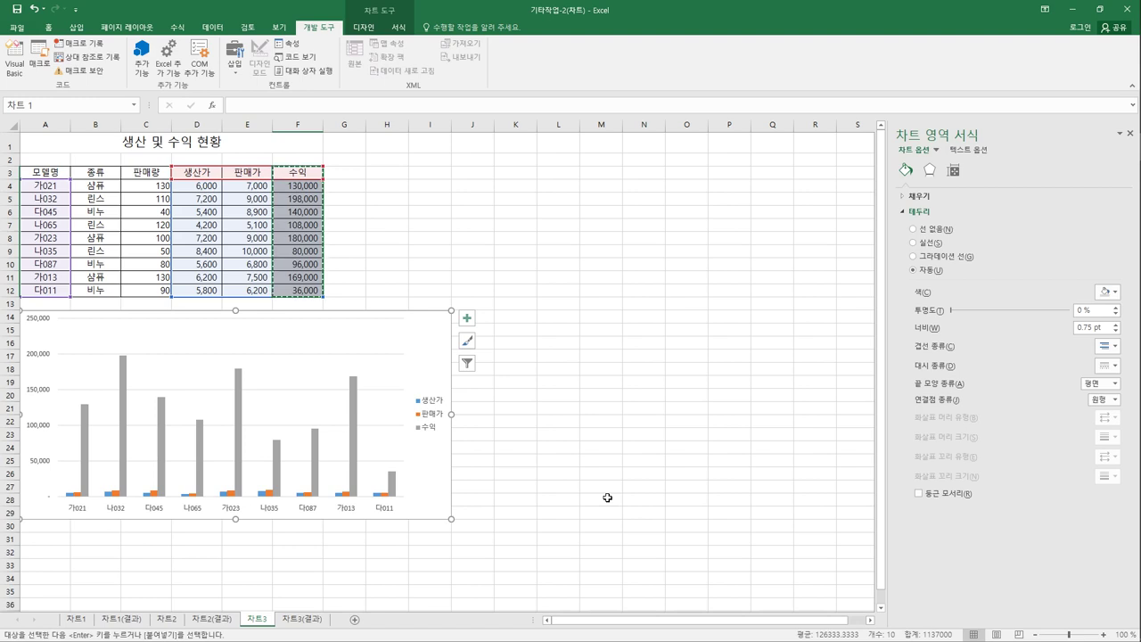
# Change the 수익 series to a line with markers (표식이 있는 꺾은선형) and plot it on the secondary axis (보조 축).
pyautogui.click(122, 377)
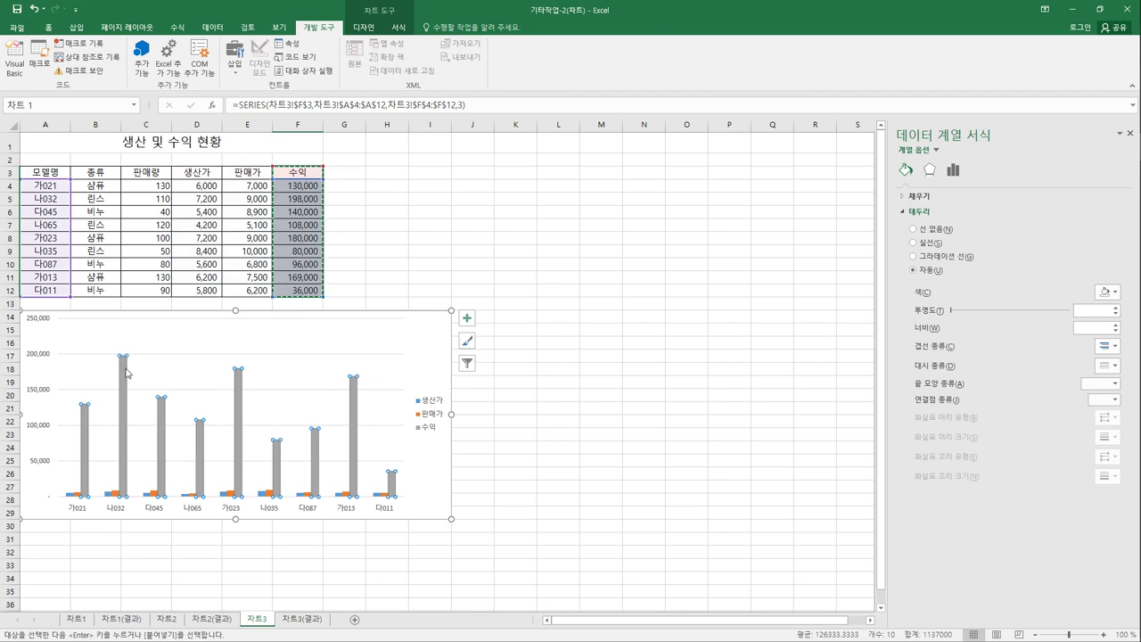
pyautogui.rightClick(126, 373)
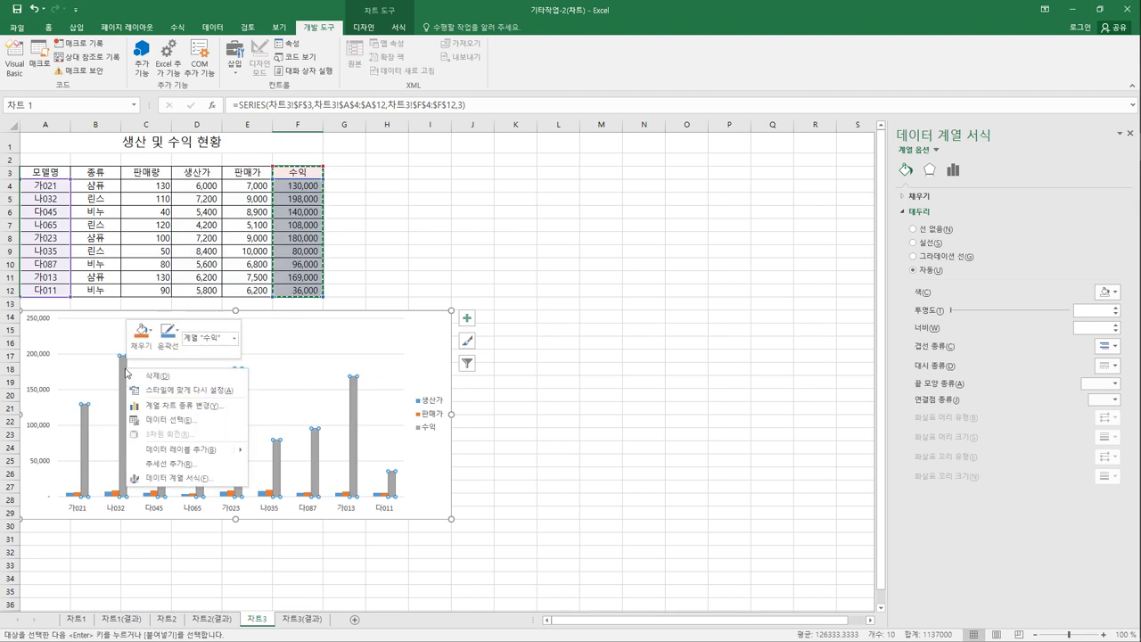
pyautogui.click(210, 406)
pyautogui.moveTo(527, 76); pyautogui.dragTo(400, 53)
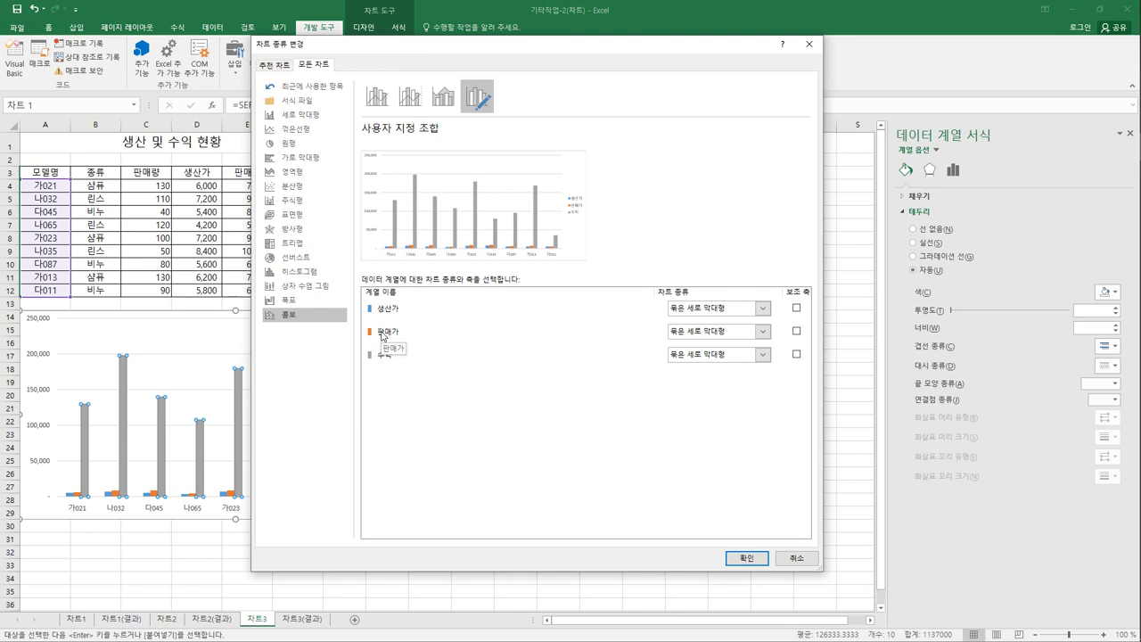
pyautogui.click(762, 356)
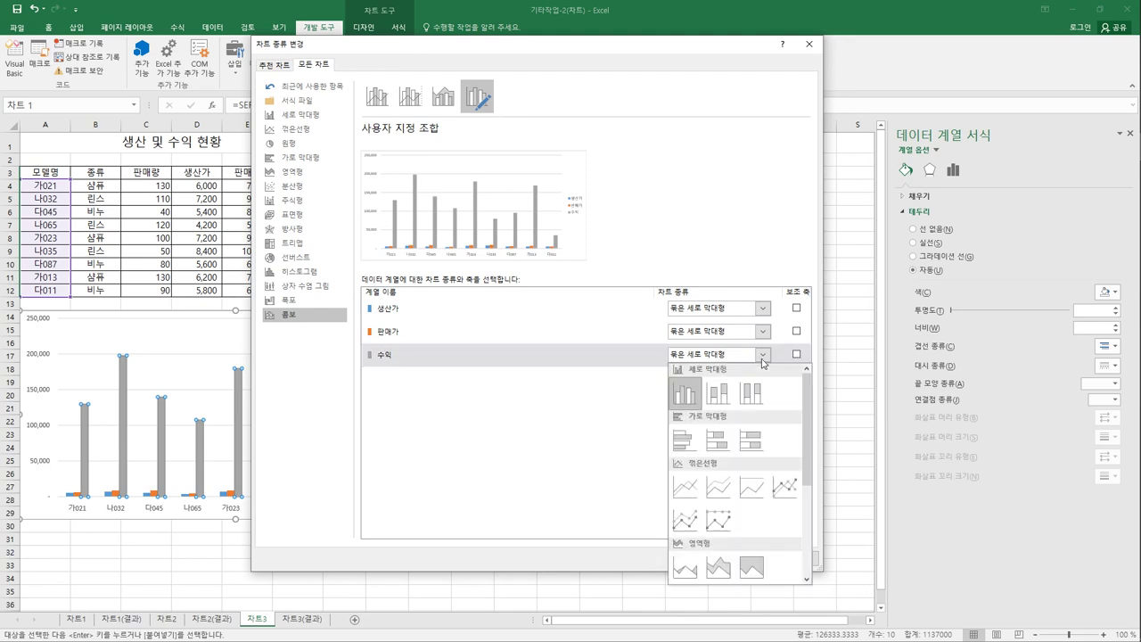
pyautogui.click(787, 495)
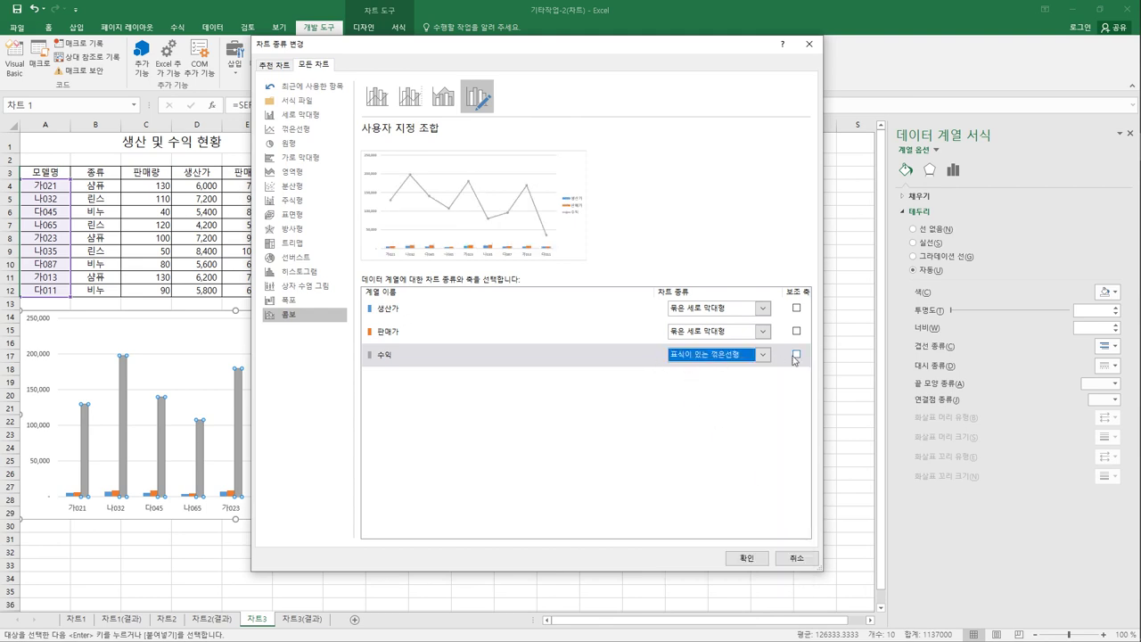
pyautogui.click(795, 354)
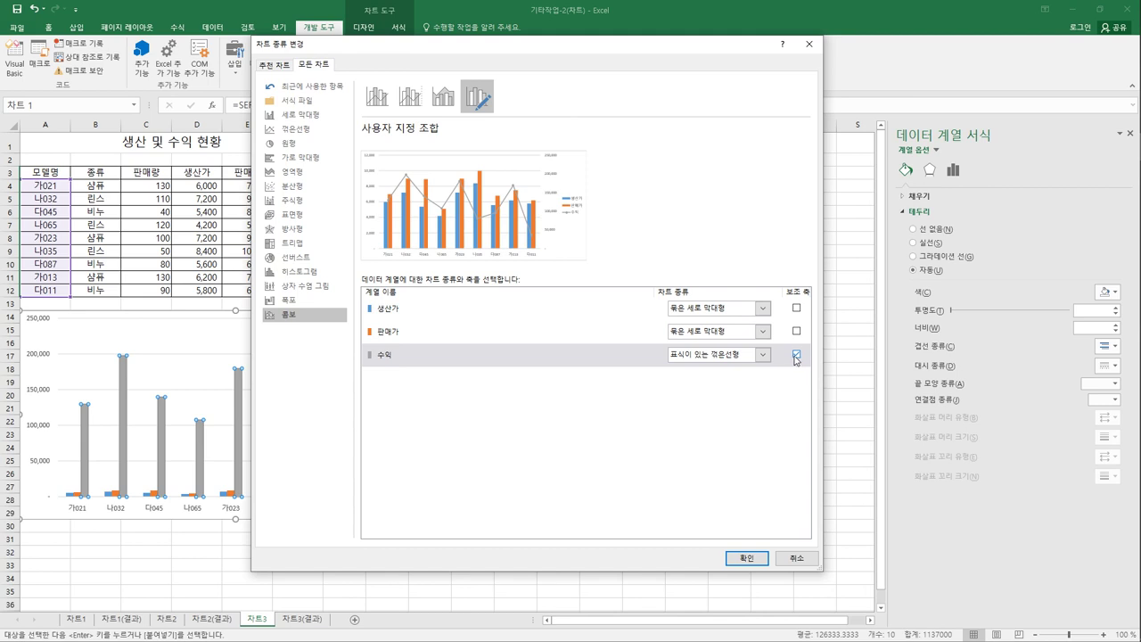
pyautogui.click(746, 560)
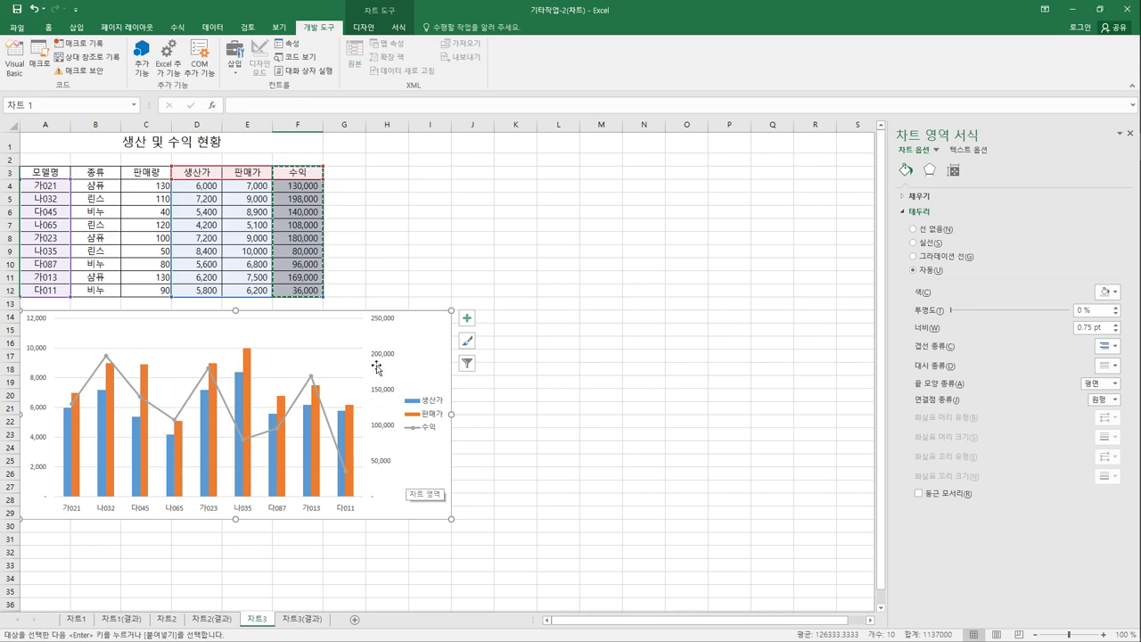
# Set the maximum bound (최대) of the secondary vertical axis to 200000.
pyautogui.click(380, 324)
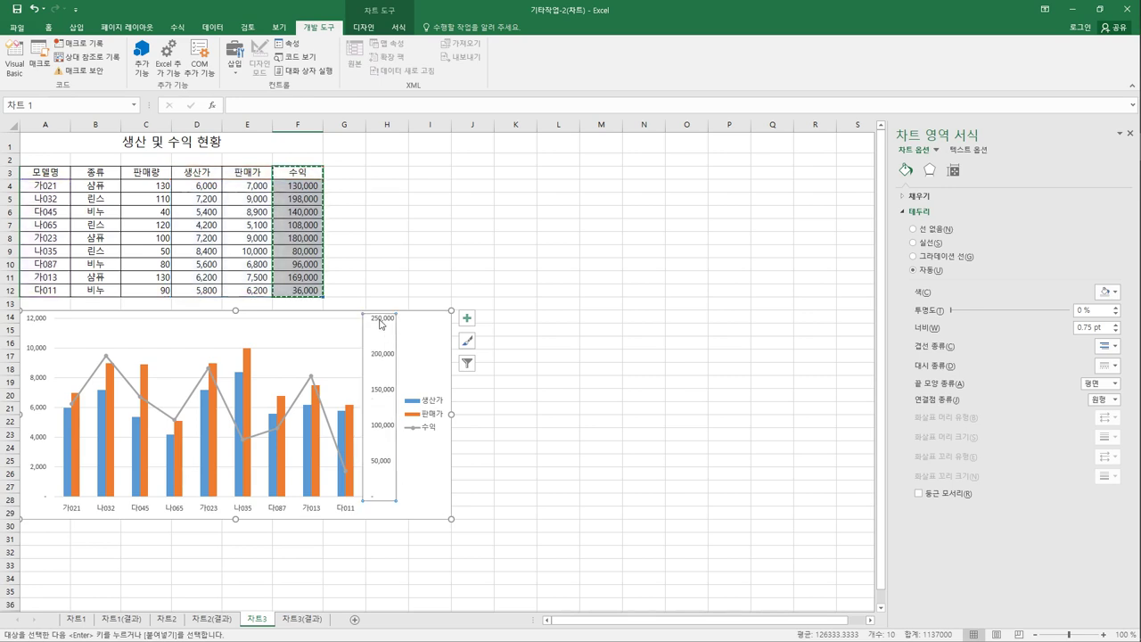
pyautogui.rightClick(381, 324)
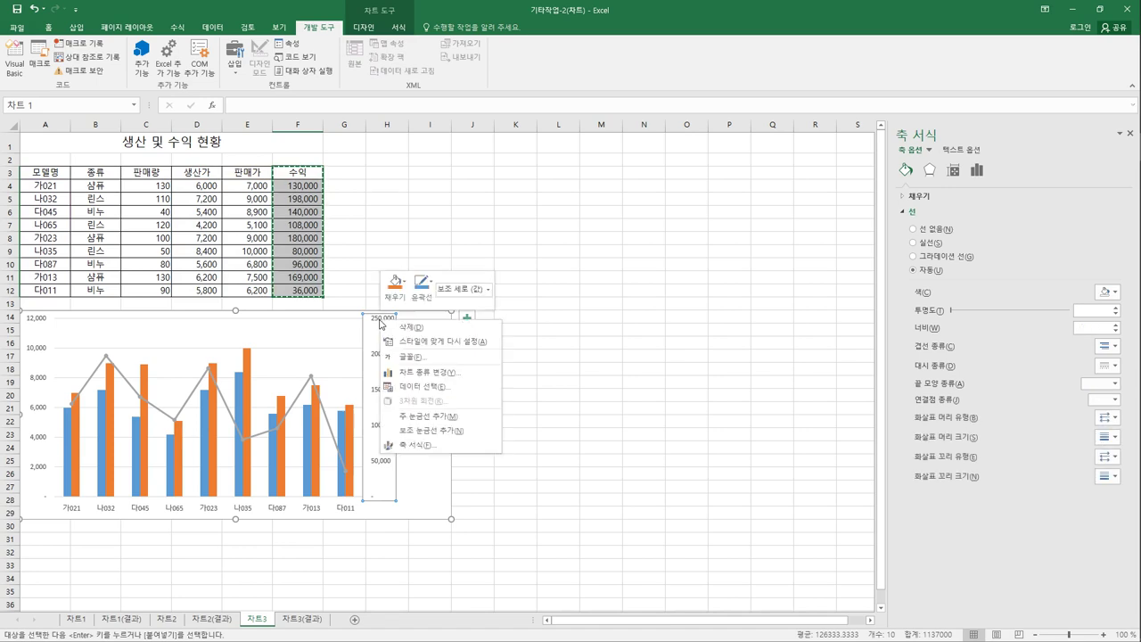
pyautogui.click(436, 449)
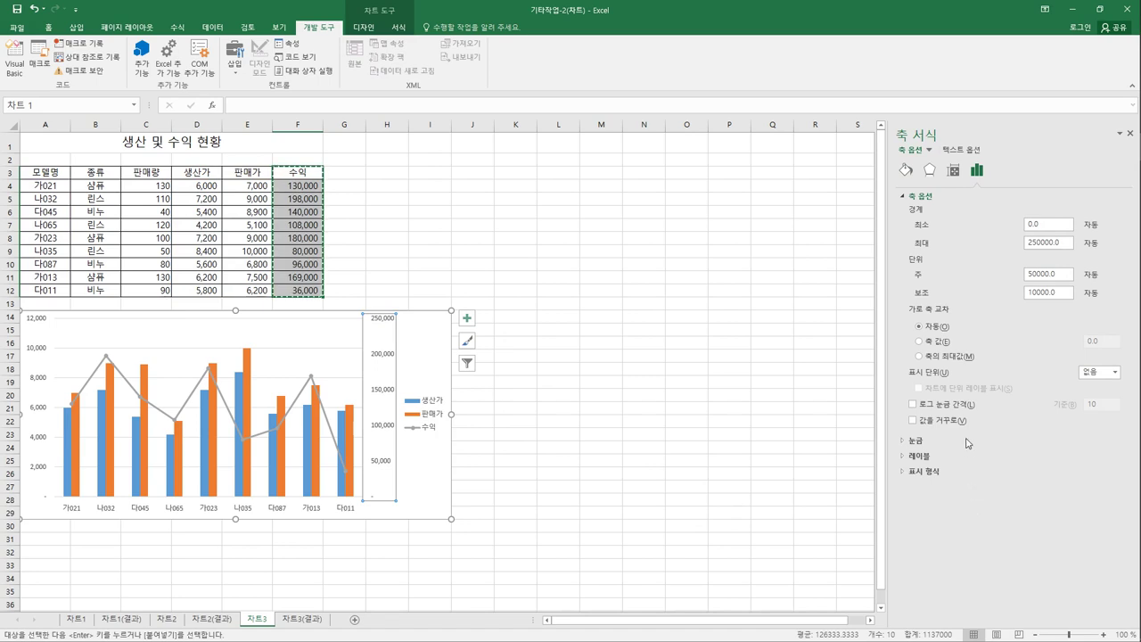
pyautogui.moveTo(1062, 250); pyautogui.dragTo(1012, 250)
pyautogui.write('200000')
pyautogui.click(660, 459)
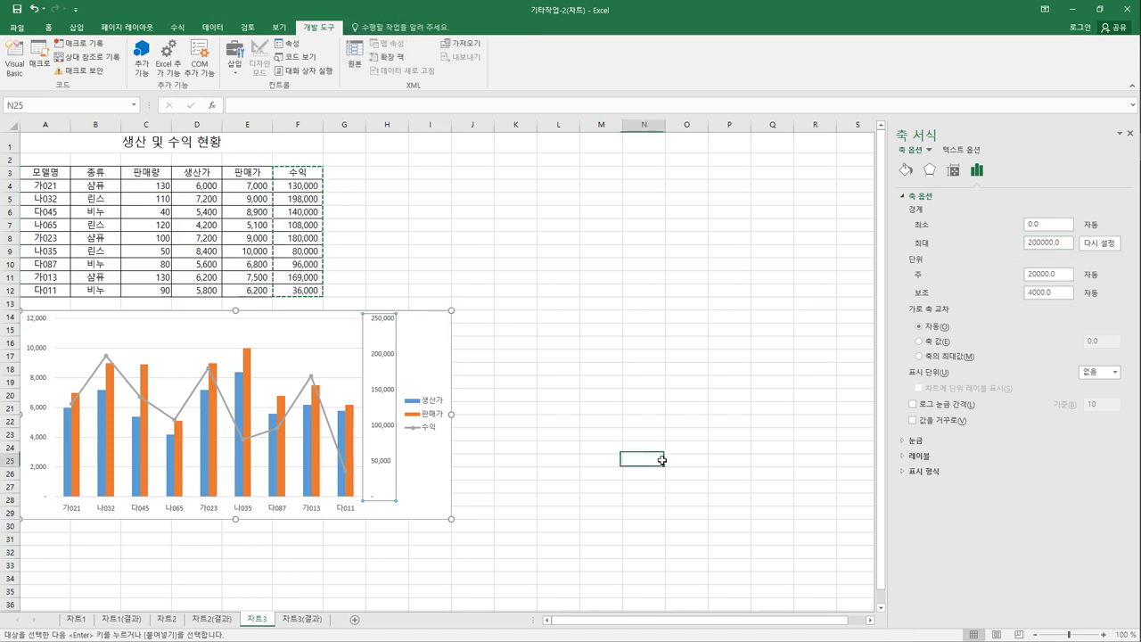
pyautogui.click(444, 366)
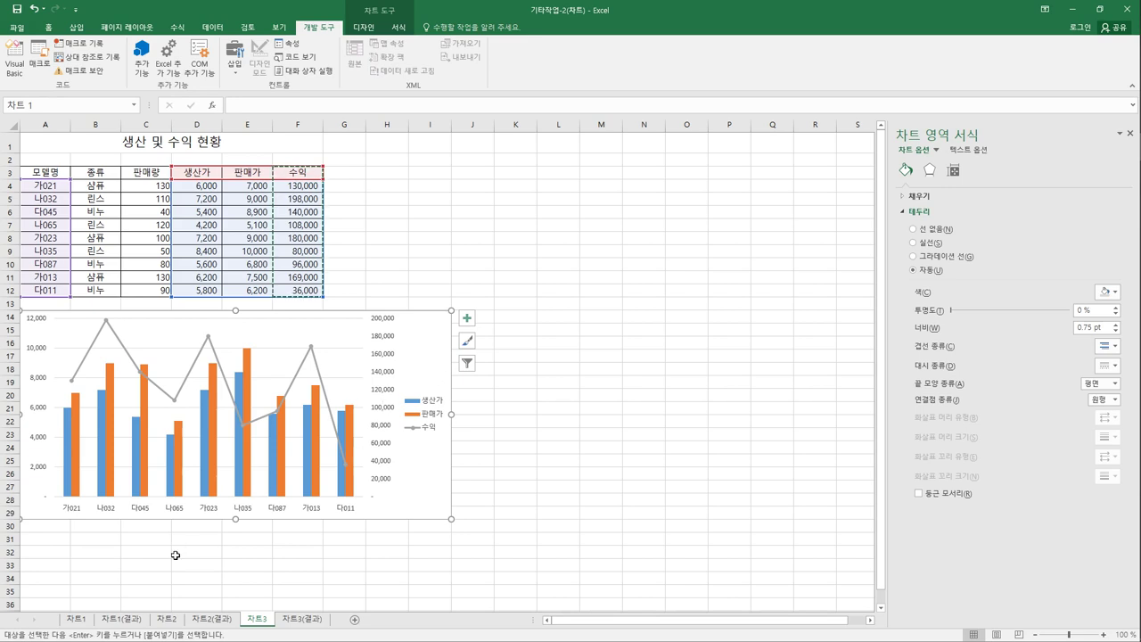
# Add a data label to only the 가023 point of the 수익 line series.
pyautogui.click(208, 339)
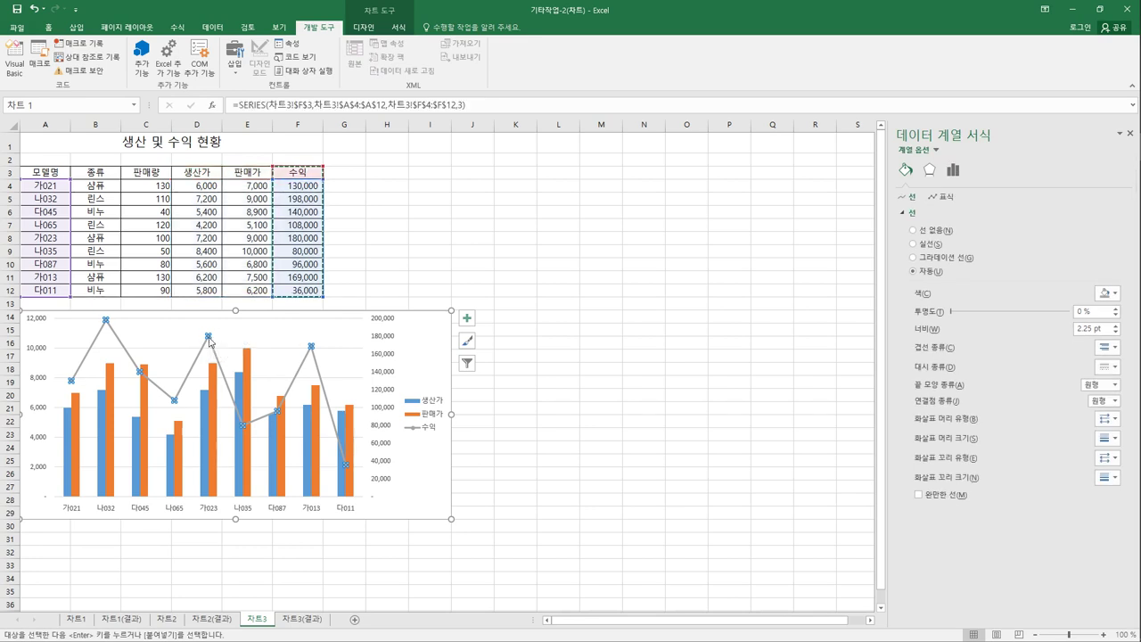
pyautogui.click(212, 340)
pyautogui.click(467, 318)
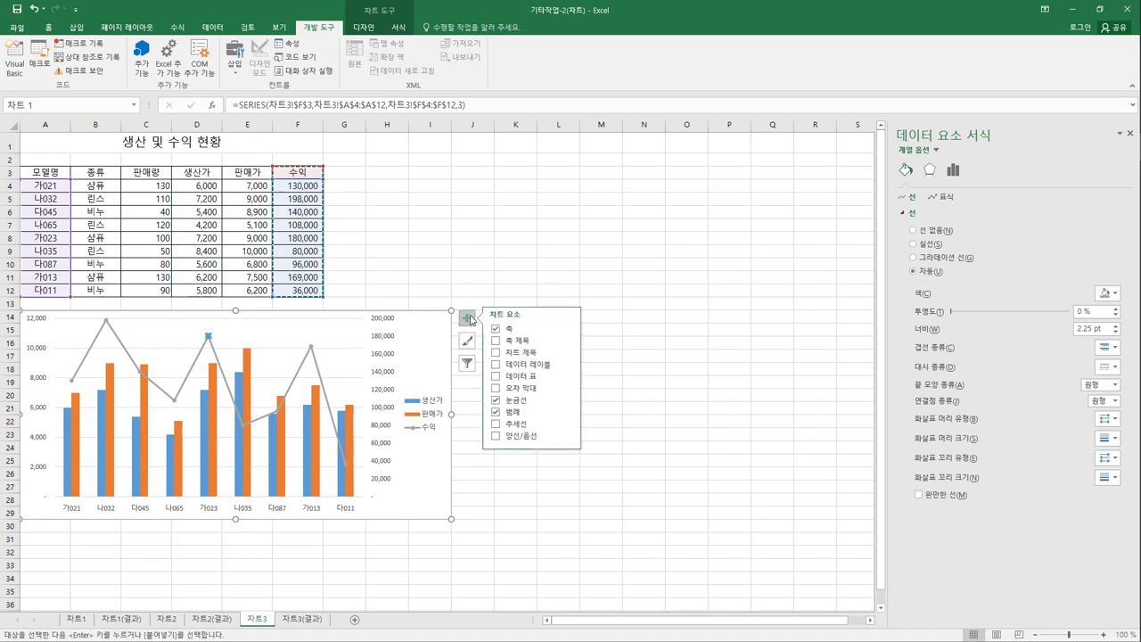
pyautogui.click(568, 364)
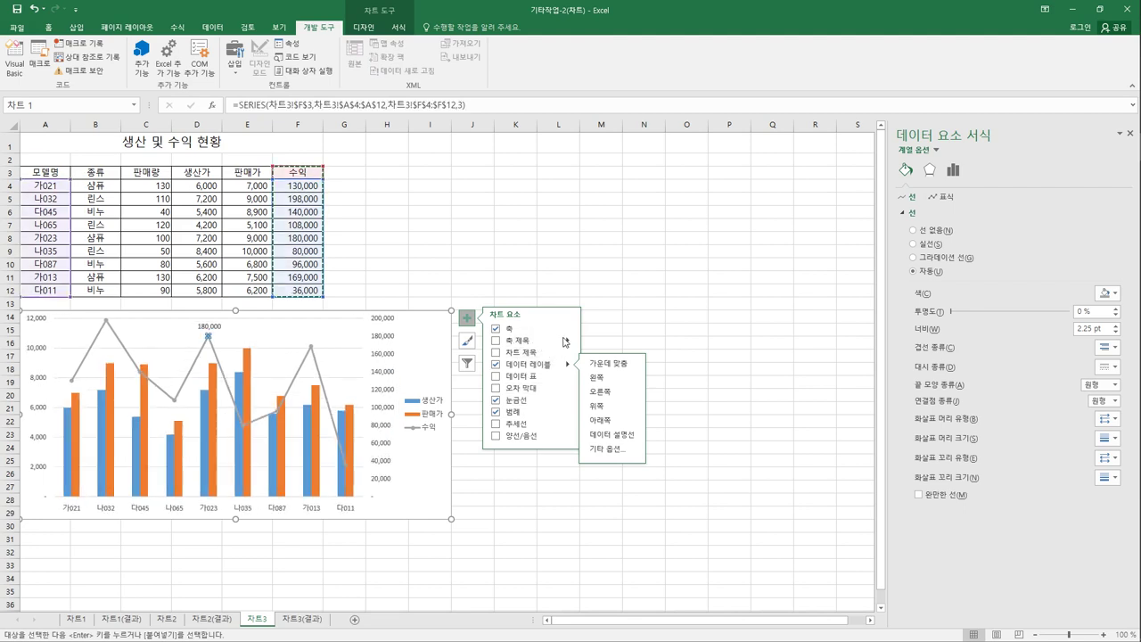
# Add a primary vertical (기본 세로) axis title to the chart with the text 단가.
pyautogui.moveTo(572, 343)
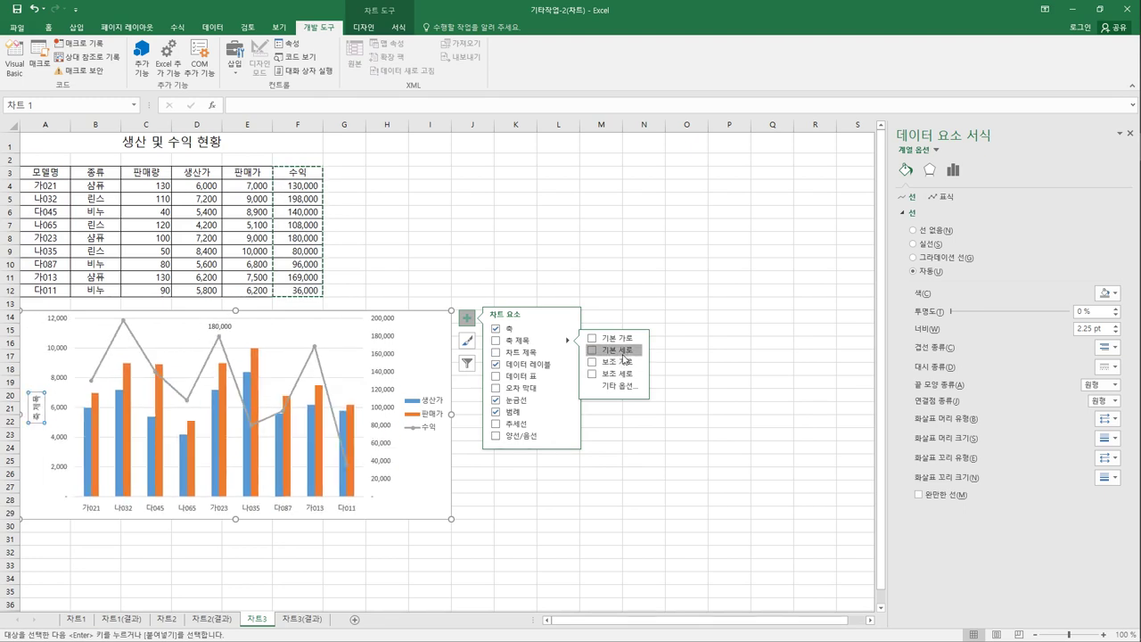
pyautogui.click(623, 353)
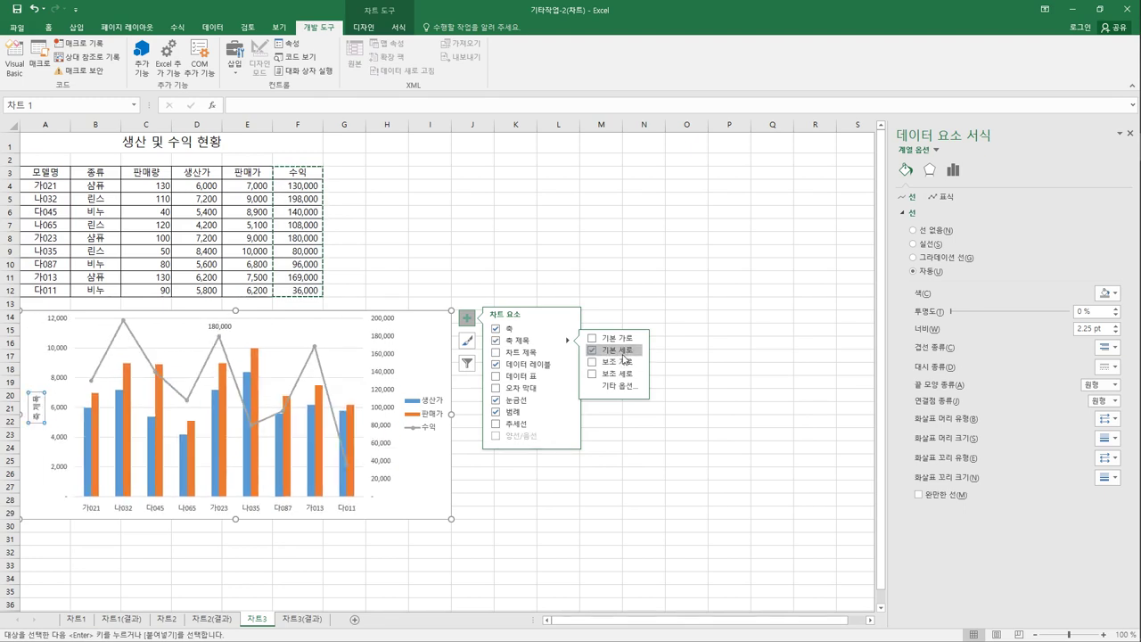
pyautogui.tripleClick(37, 399)
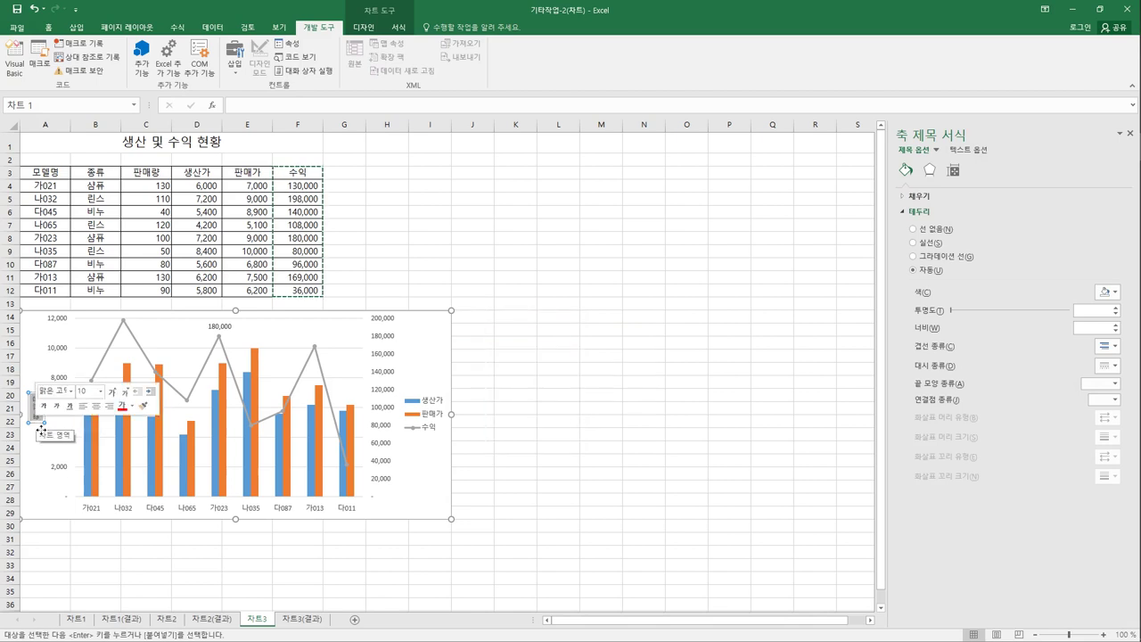
pyautogui.write('금액')
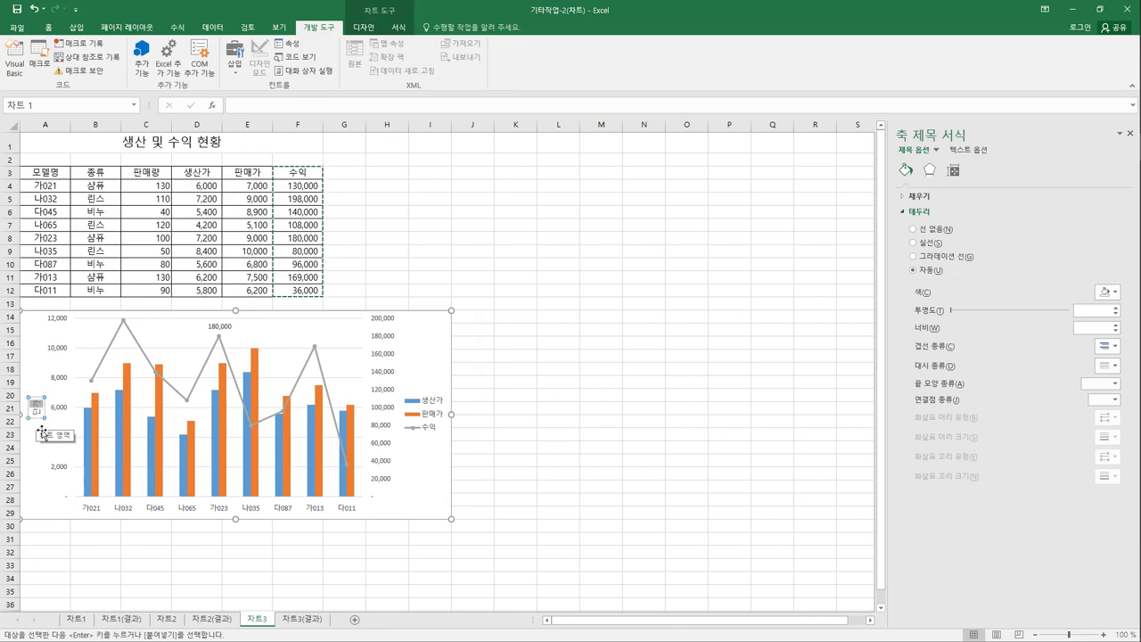
pyautogui.press('Escape')
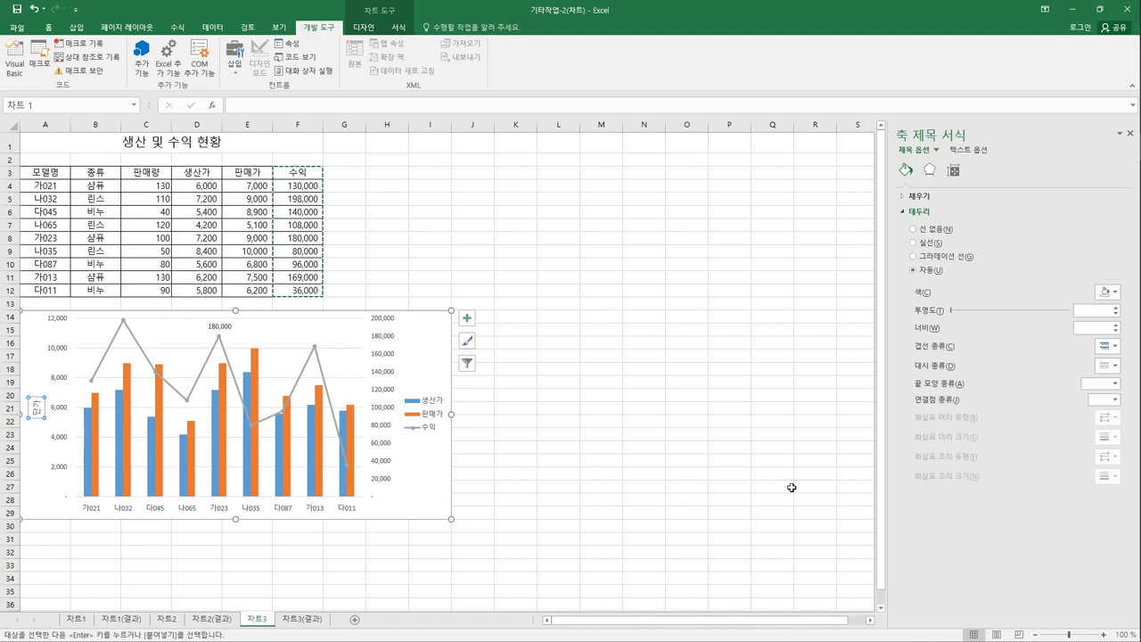
# Set the text direction of the 단가 axis title to horizontal (가로).
pyautogui.click(953, 172)
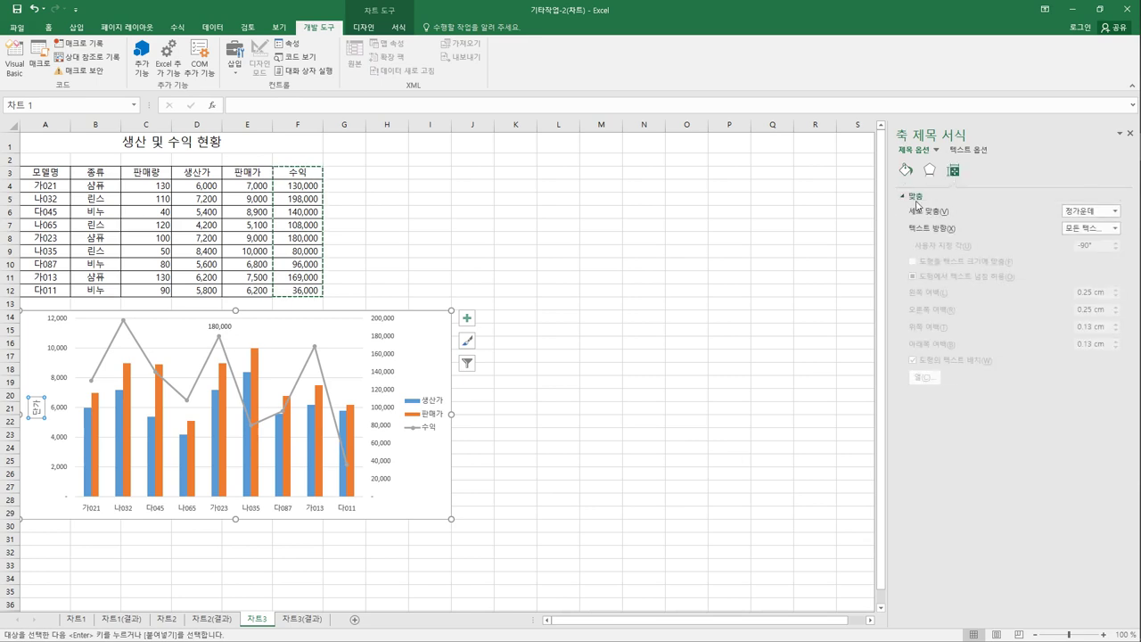
pyautogui.click(1113, 229)
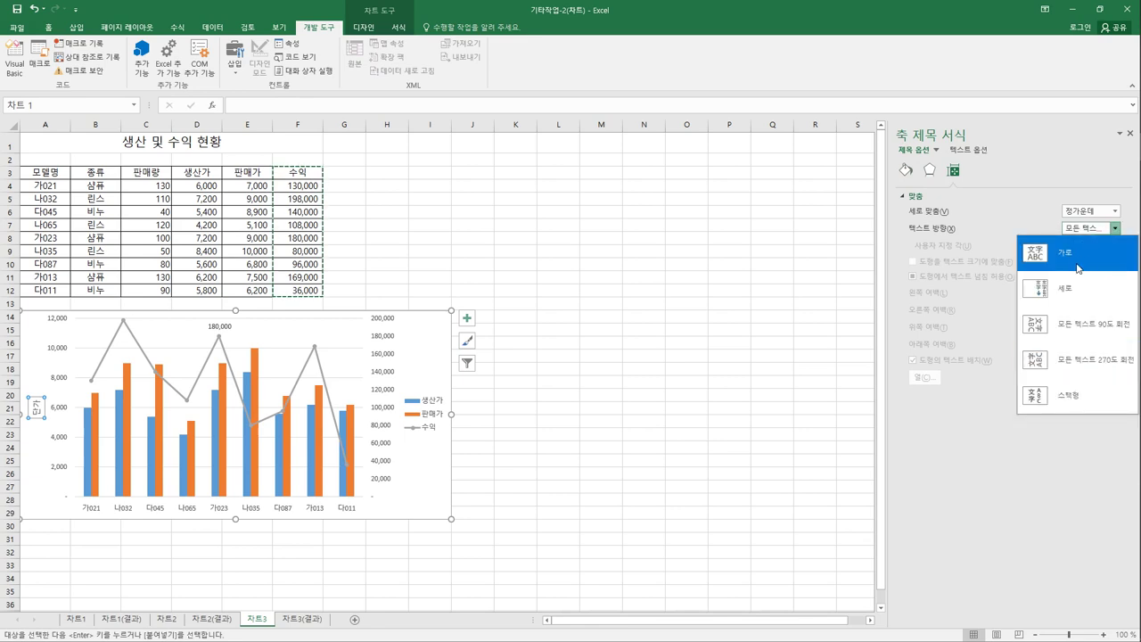
pyautogui.click(1070, 253)
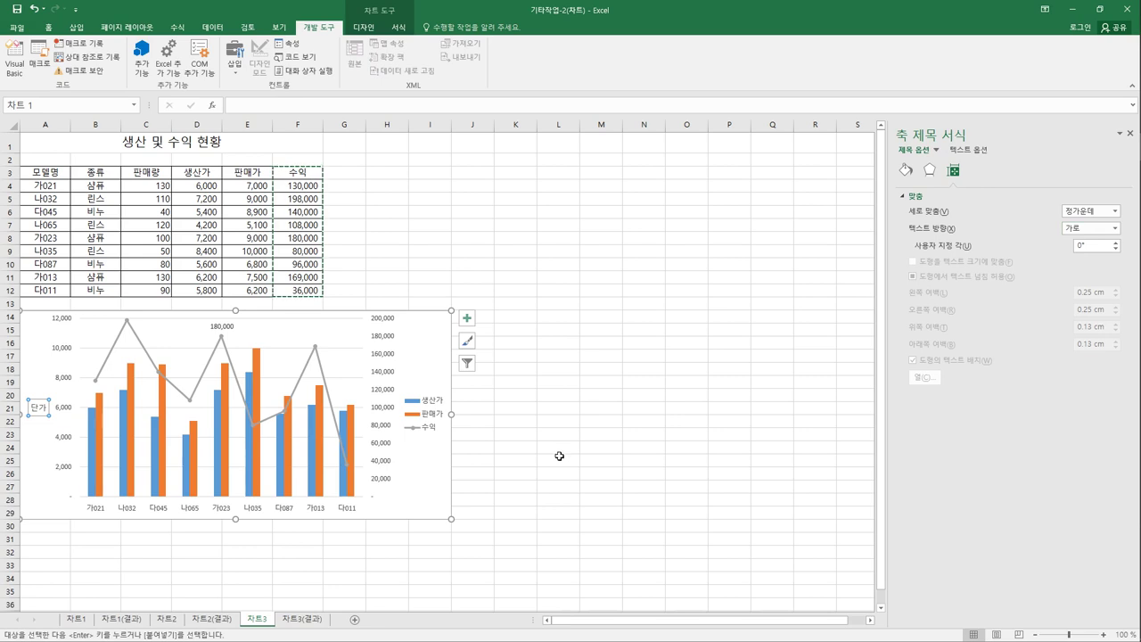
# Recolour the chart with the dark blue monochromatic (단색형) palette in the fifth row of that group.
pyautogui.click(425, 360)
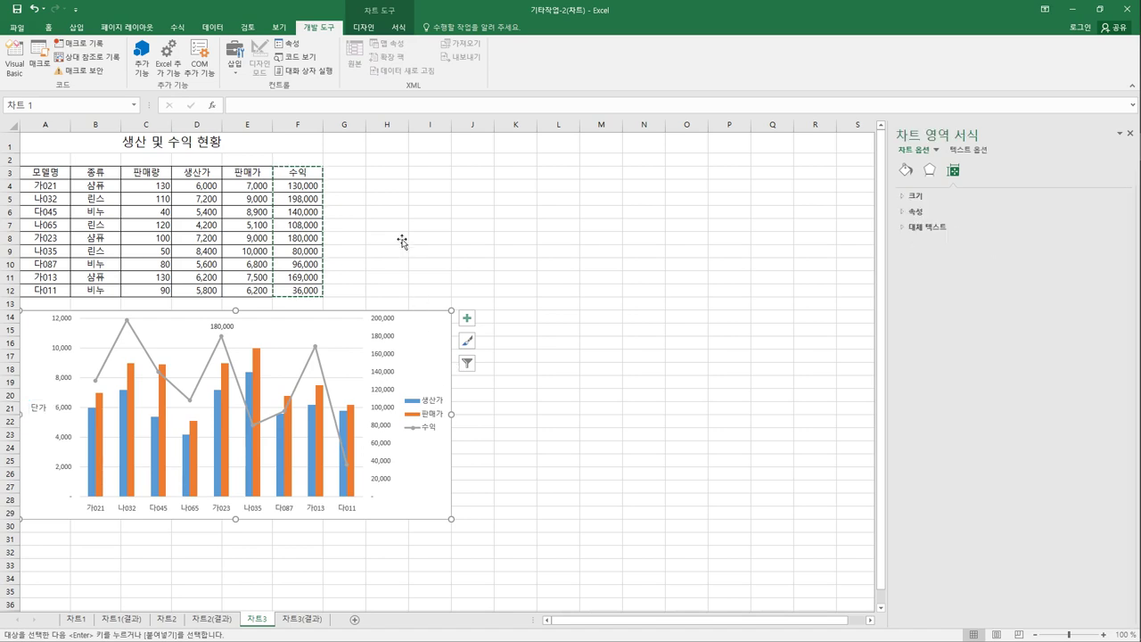
pyautogui.click(396, 30)
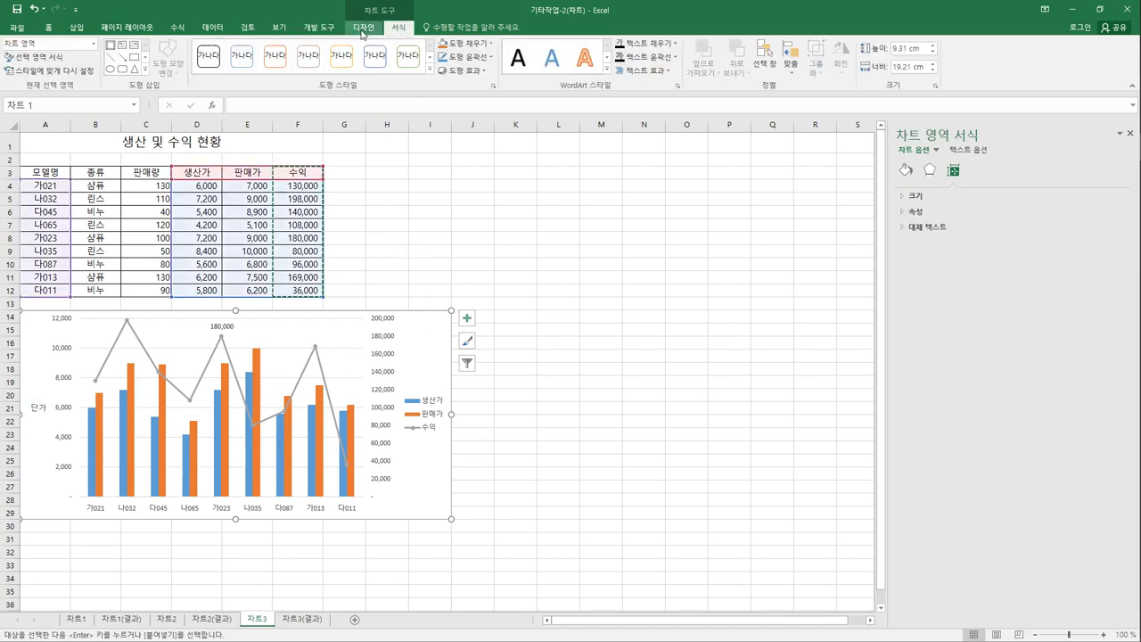
pyautogui.click(362, 30)
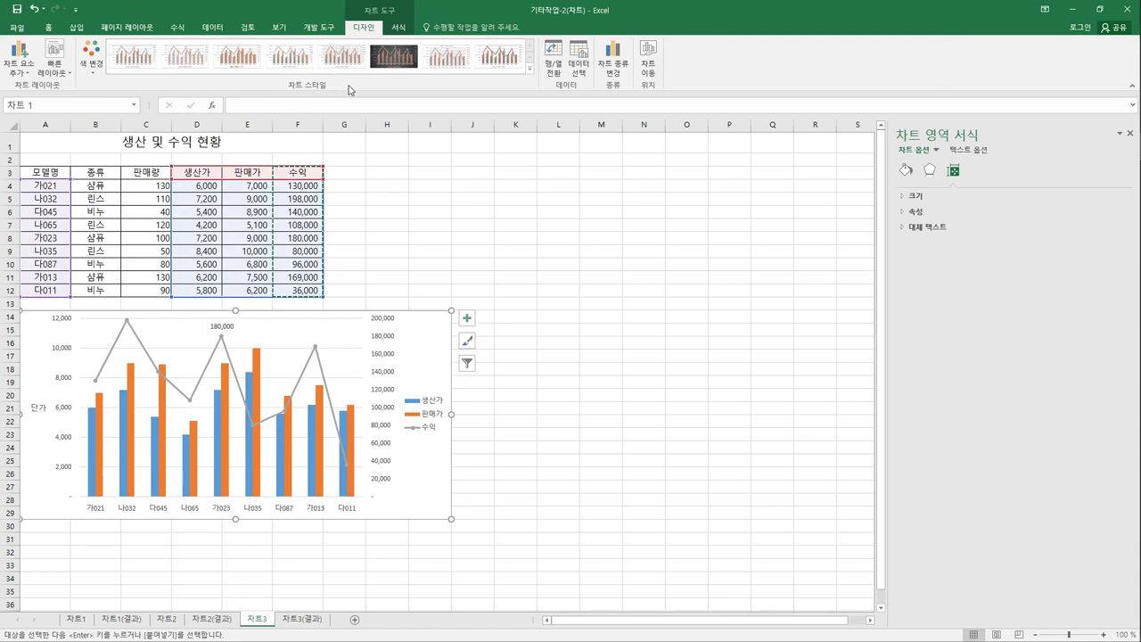
pyautogui.click(94, 71)
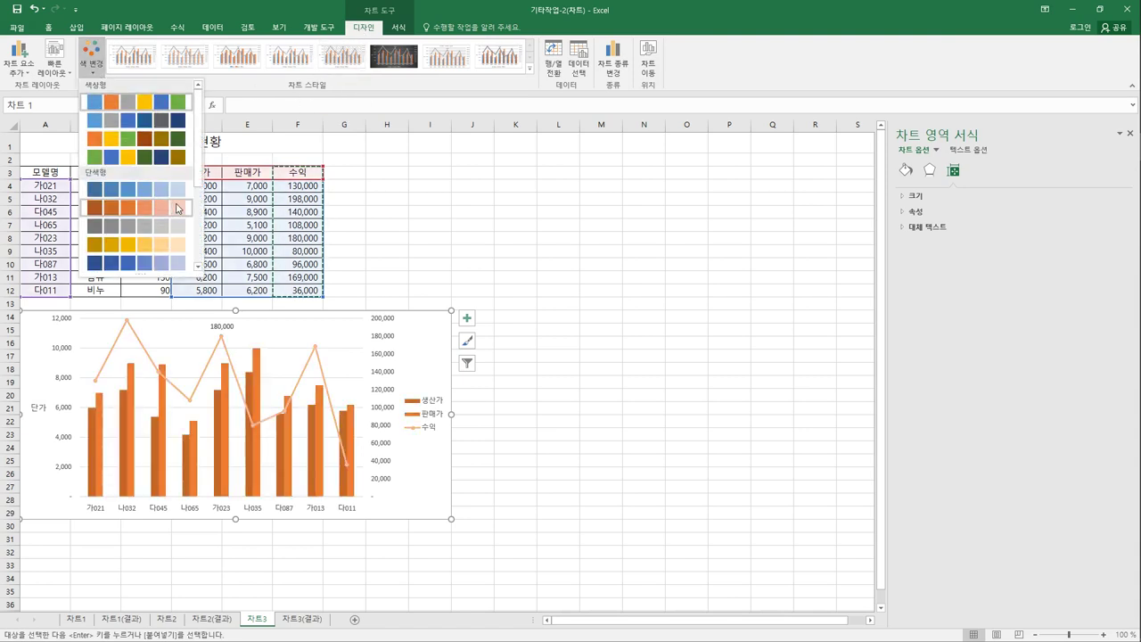
pyautogui.click(165, 266)
pyautogui.click(579, 477)
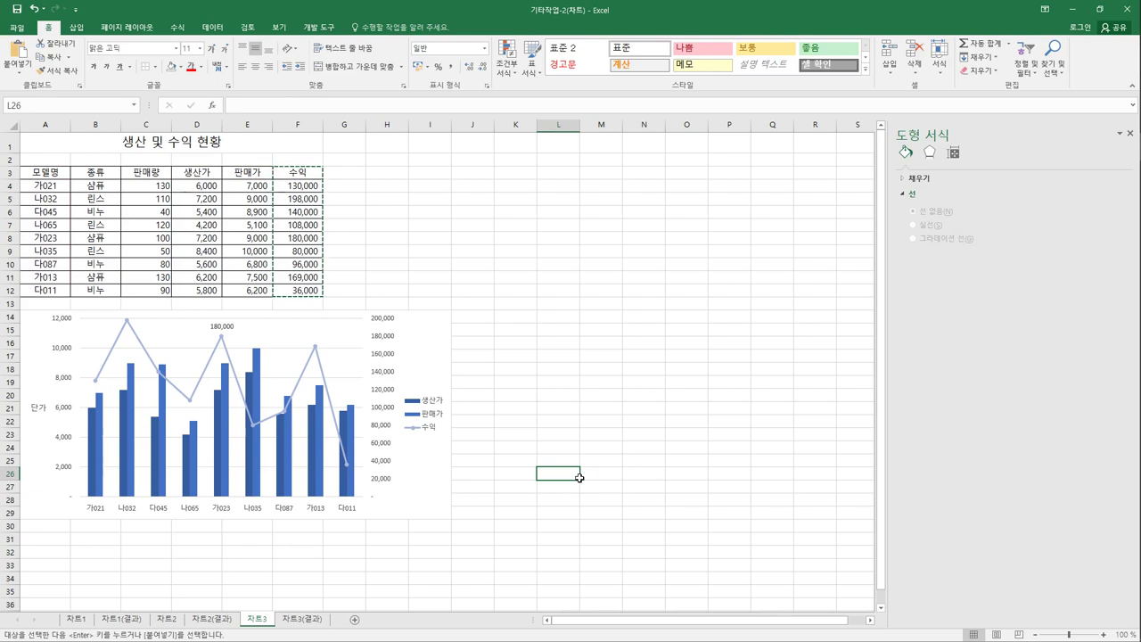
# Compare the edited chart on the 차트3 sheet with the result chart on the 차트3(결과) sheet.
pyautogui.click(302, 618)
pyautogui.click(257, 618)
pyautogui.click(302, 619)
pyautogui.click(555, 530)
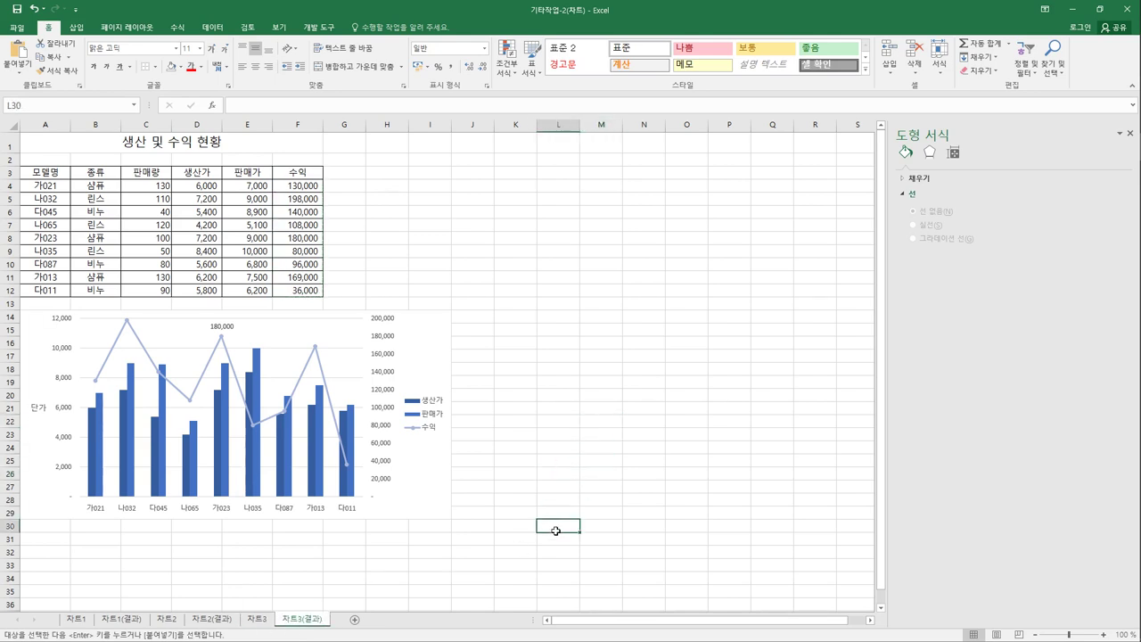